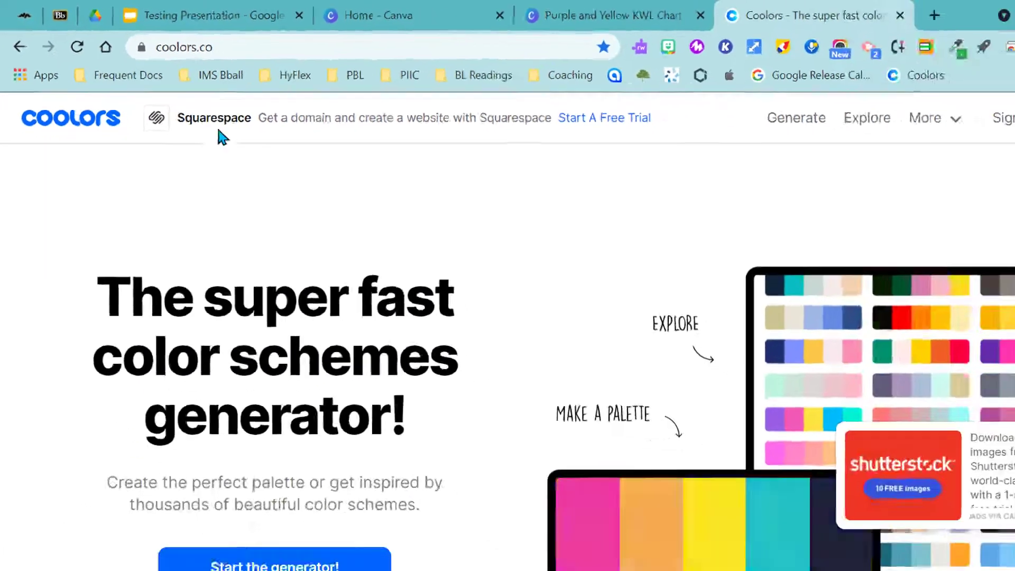
Open Coolors' trending colour palettes page and scroll through the palette grid.
scroll(148, 440, down, 3)
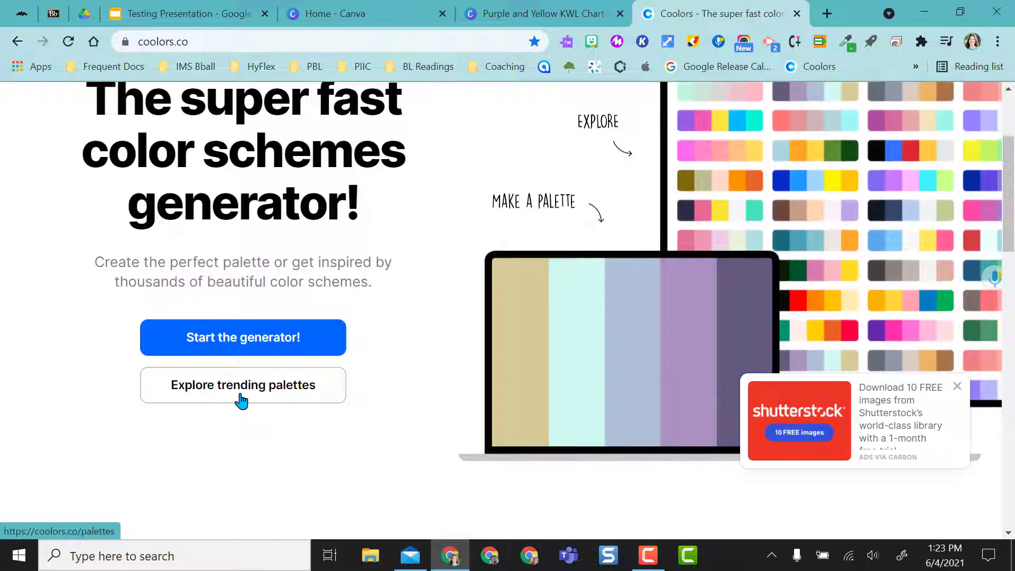
click(241, 400)
scroll(753, 351, down, 2)
scroll(757, 358, down, 10)
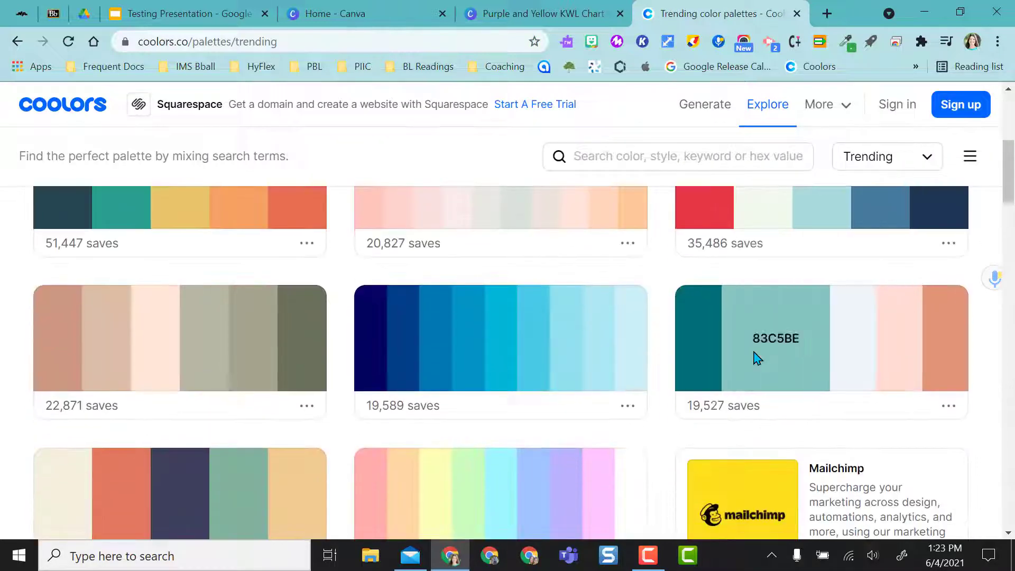
scroll(757, 358, down, 15)
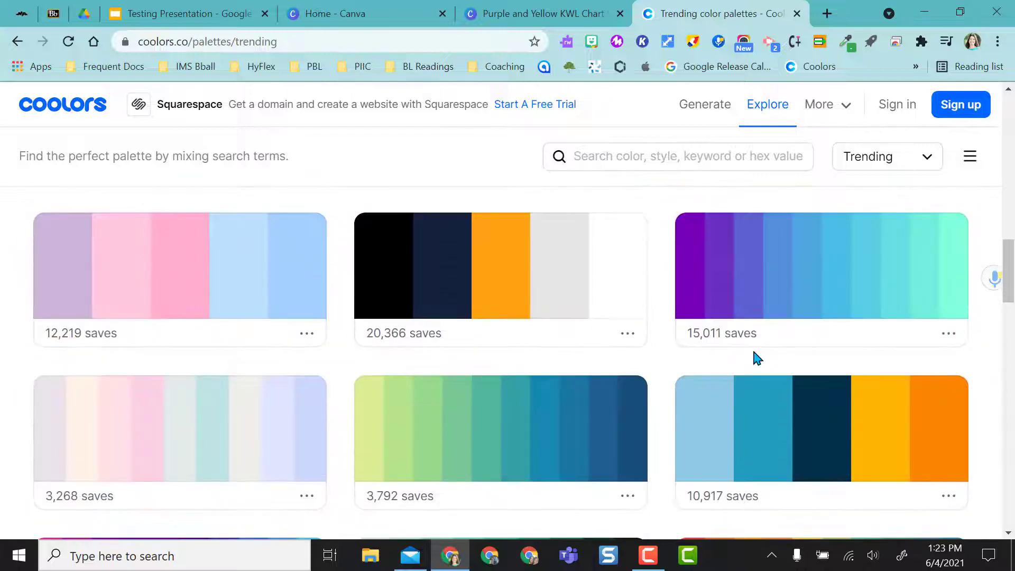
scroll(756, 358, down, 3)
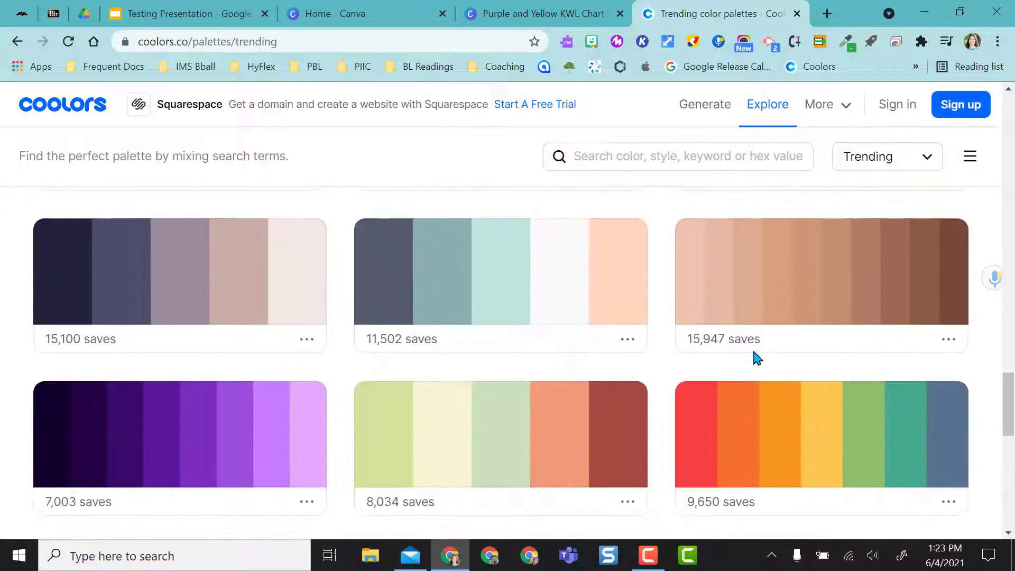
scroll(752, 355, up, 20)
scroll(777, 358, down, 1)
scroll(777, 354, up, 3)
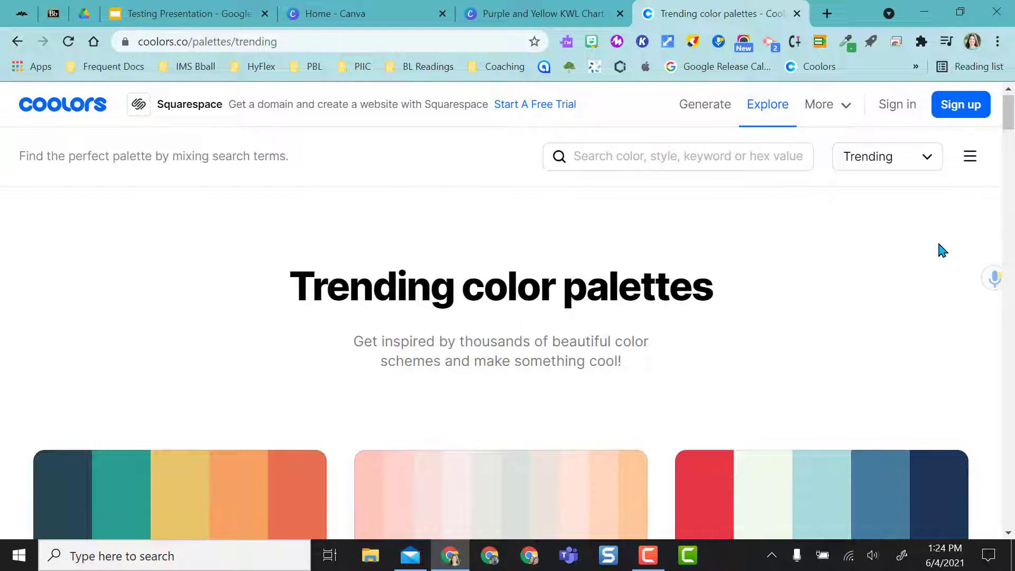
Look at the saved palettes library and the first palette's options, then dismiss them.
click(969, 159)
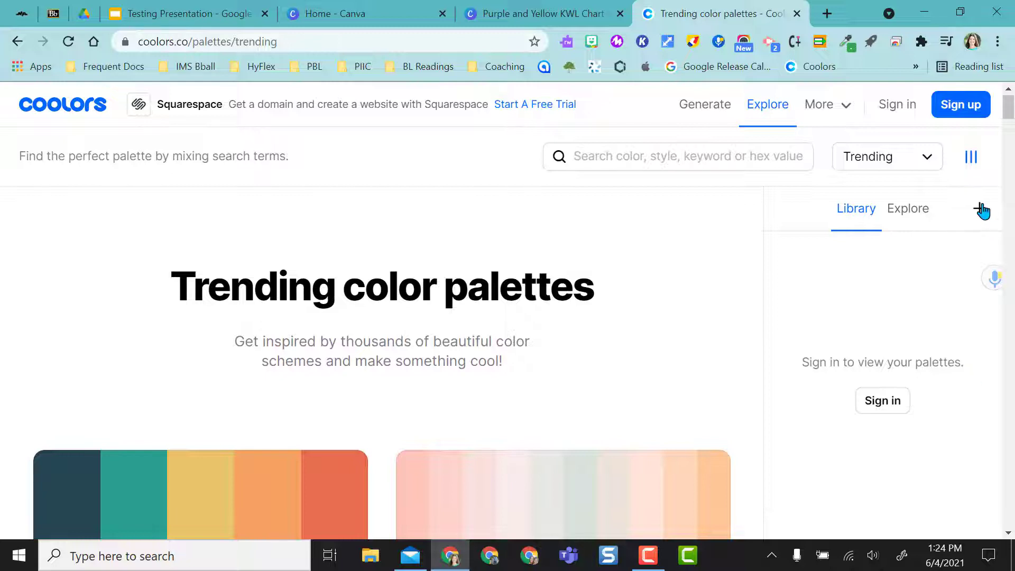
click(969, 159)
scroll(309, 335, down, 5)
click(307, 331)
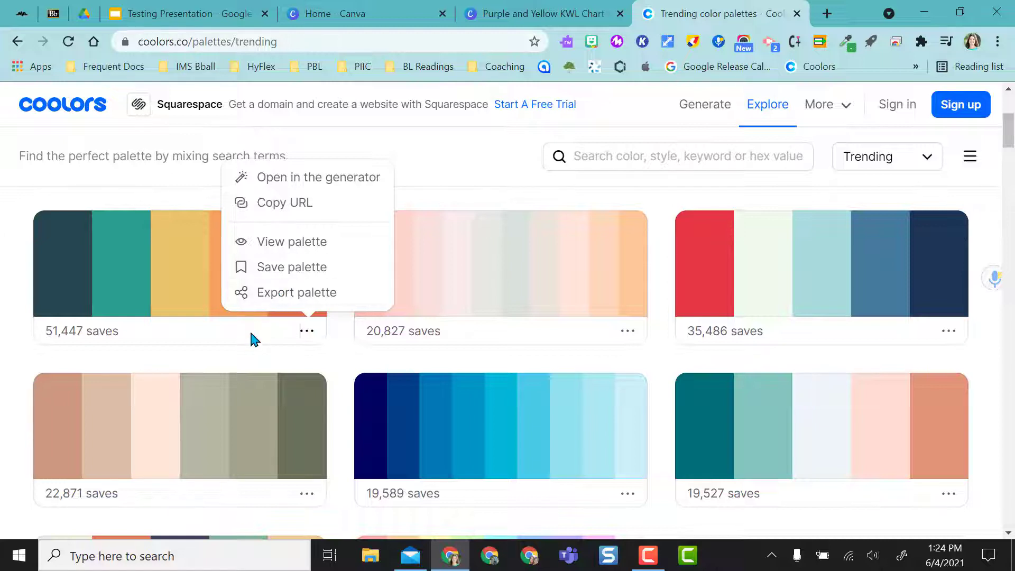
click(261, 358)
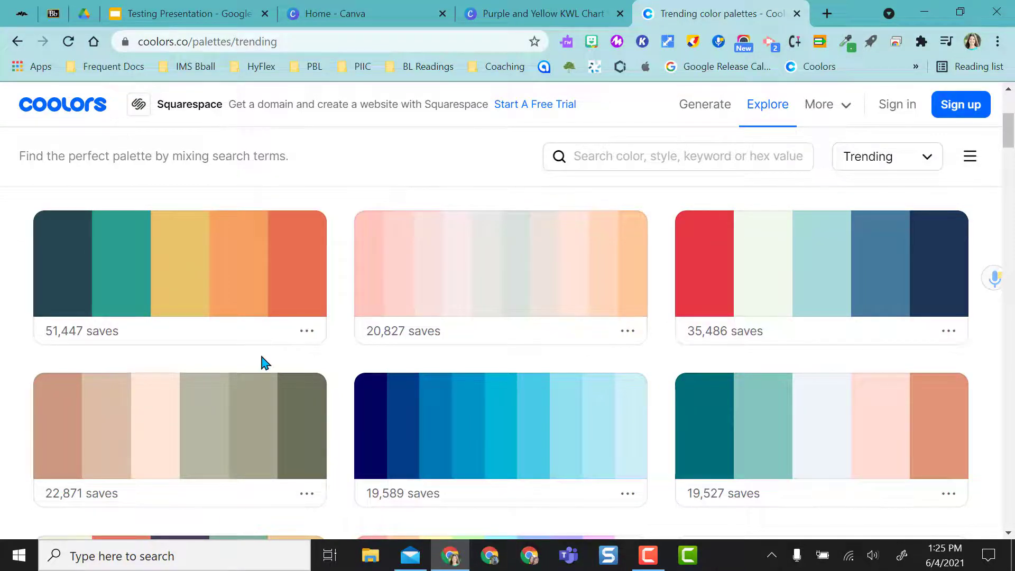
Copy the blue 118AB2 hex code from a trending palette.
scroll(262, 362, down, 2)
scroll(263, 362, up, 5)
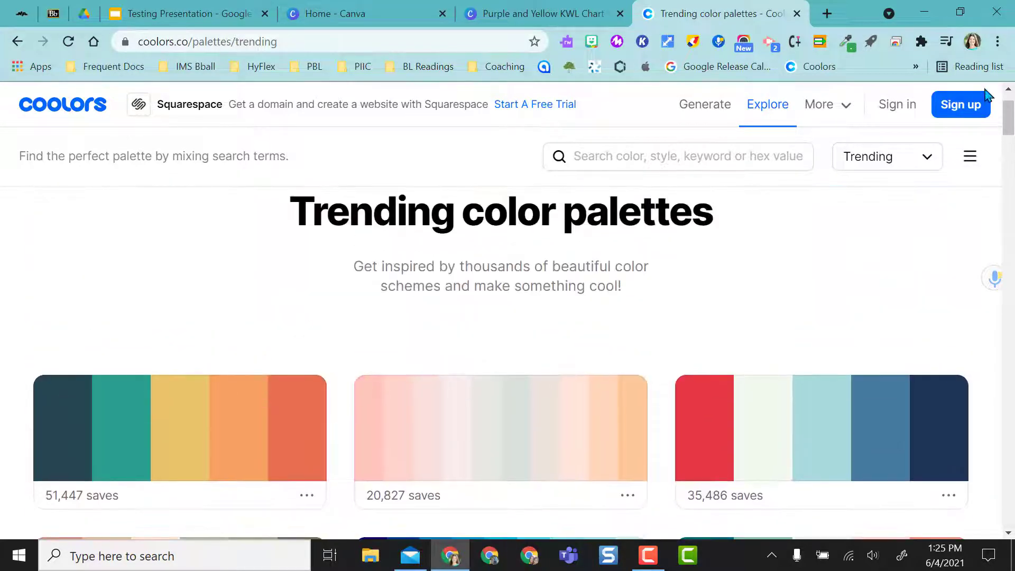
scroll(759, 324, down, 8)
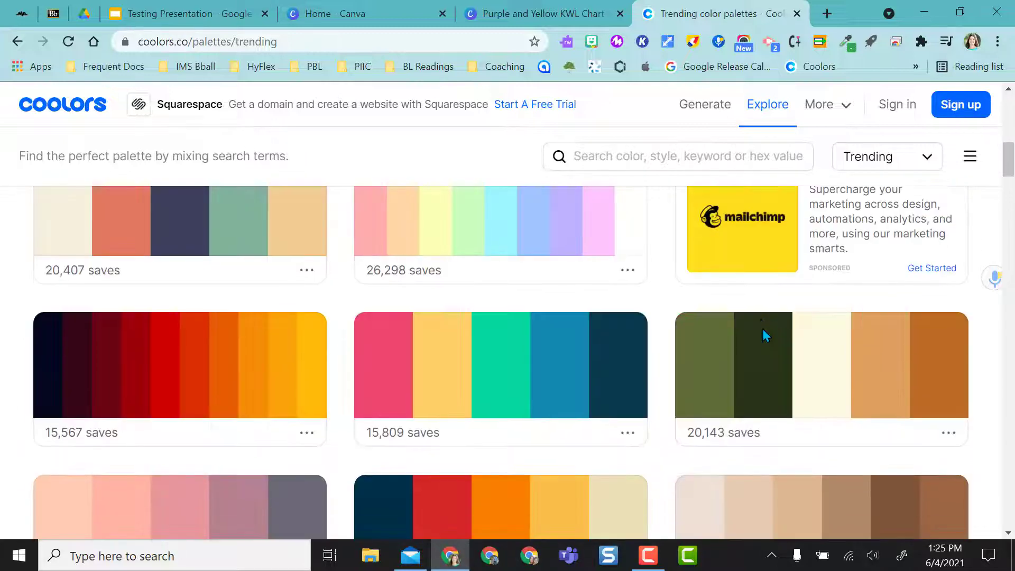
scroll(762, 333, down, 1)
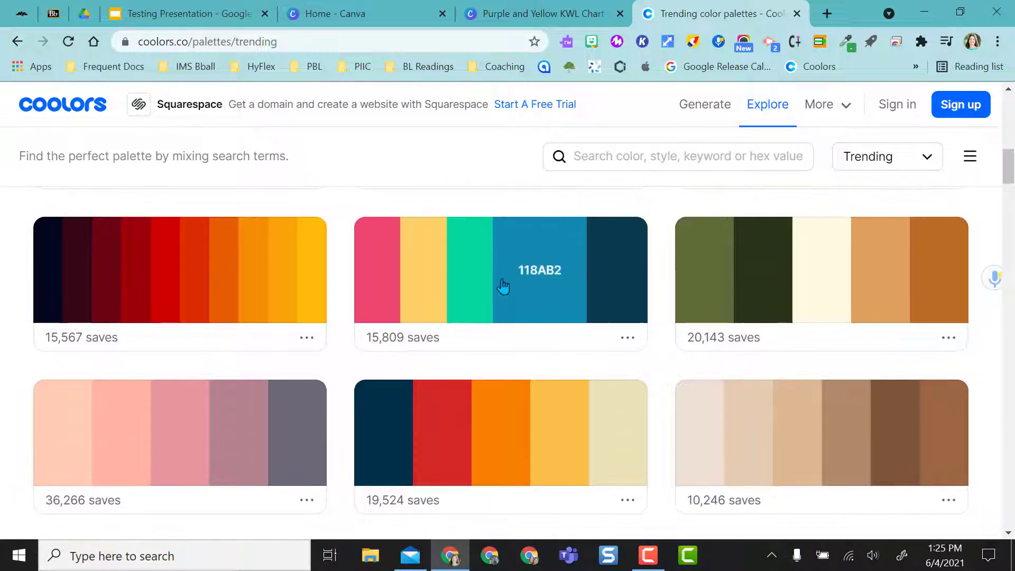
click(554, 283)
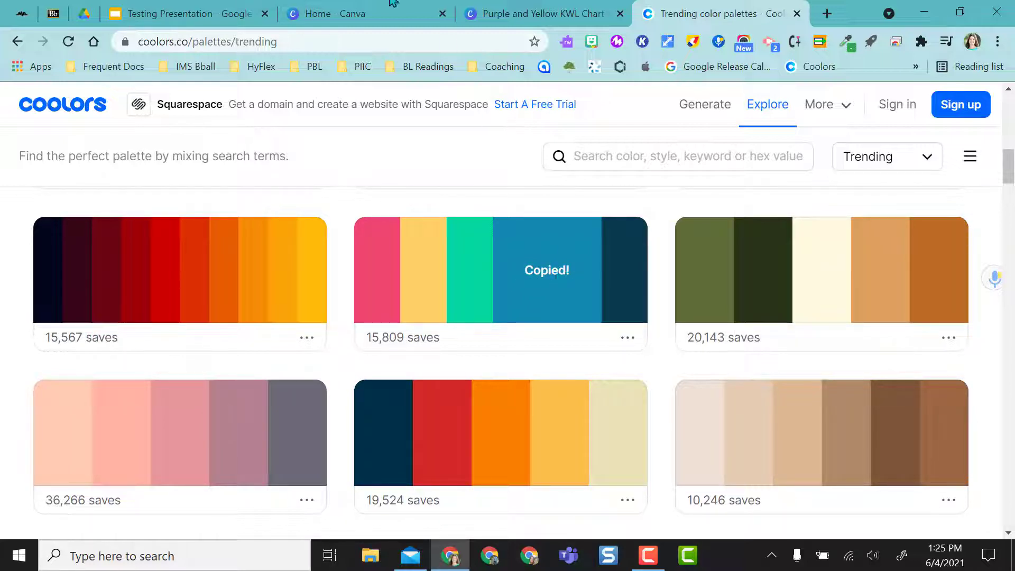
Set the slide background to the custom hex colour 118AB2 blue.
click(203, 14)
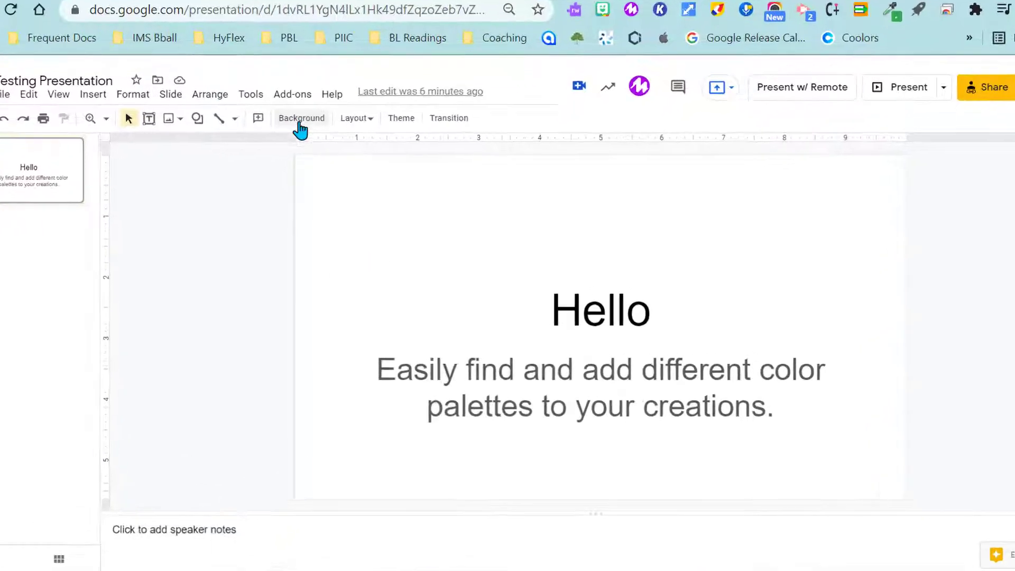
click(324, 137)
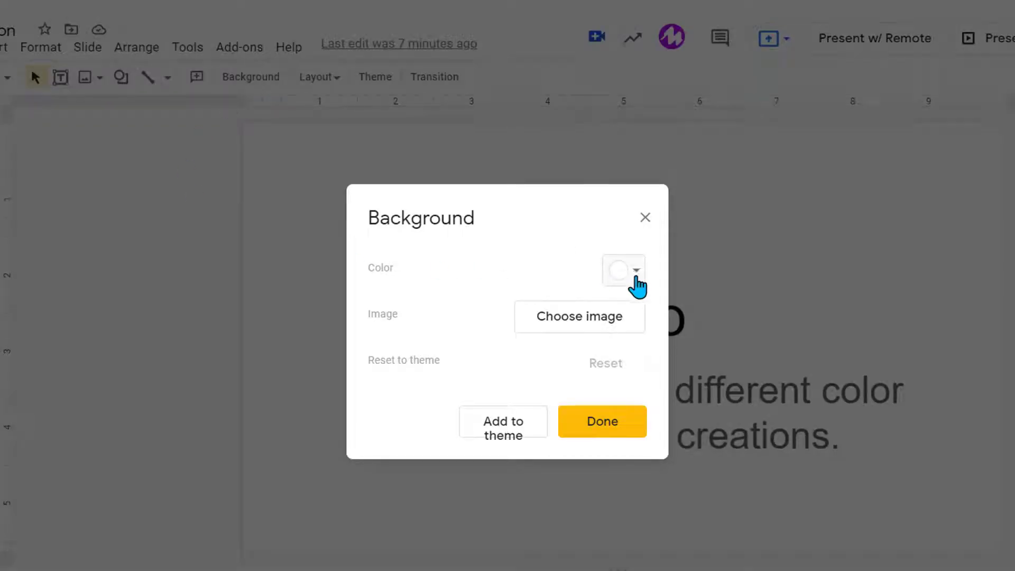
click(634, 272)
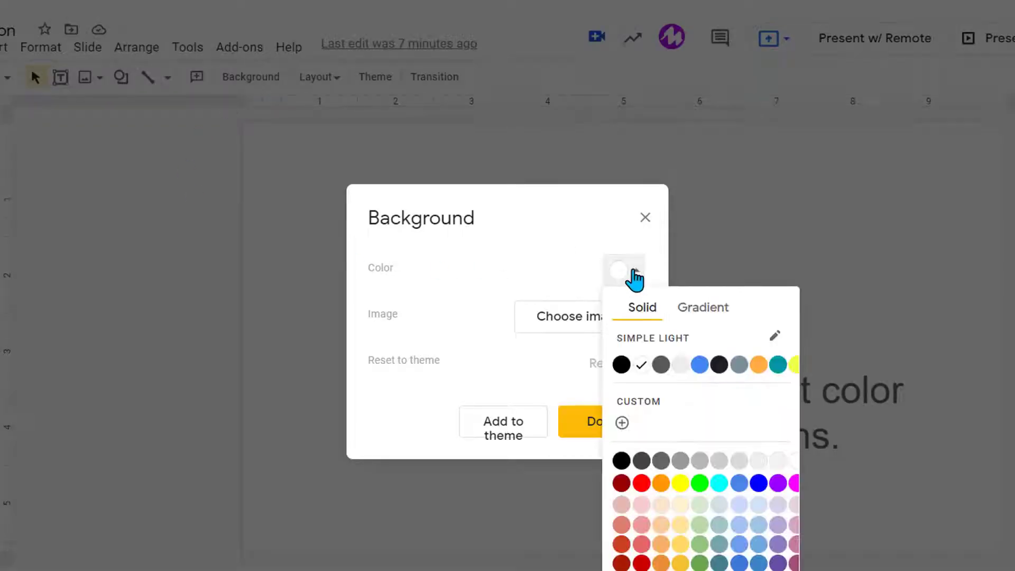
click(622, 426)
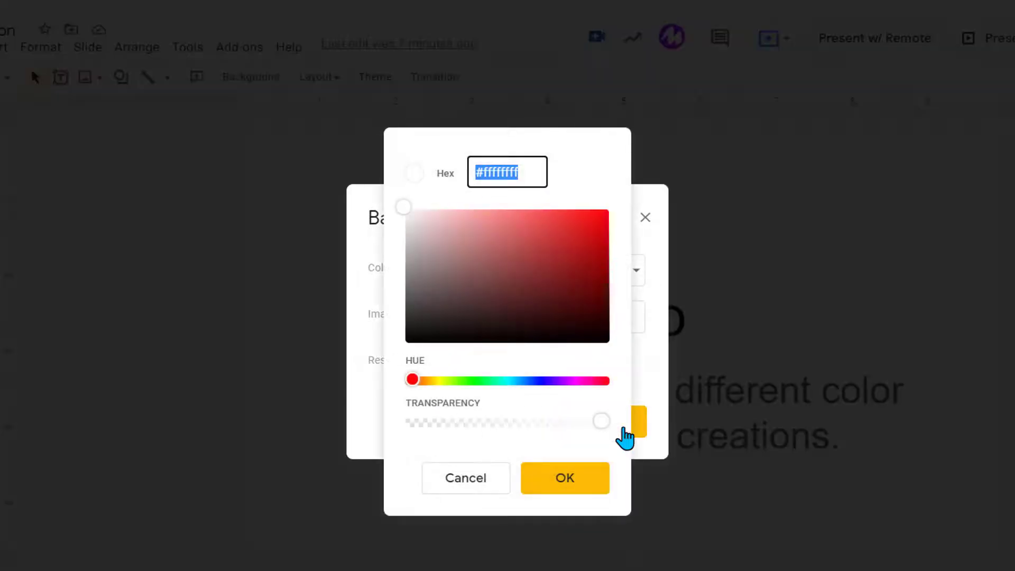
key(ctrl+v)
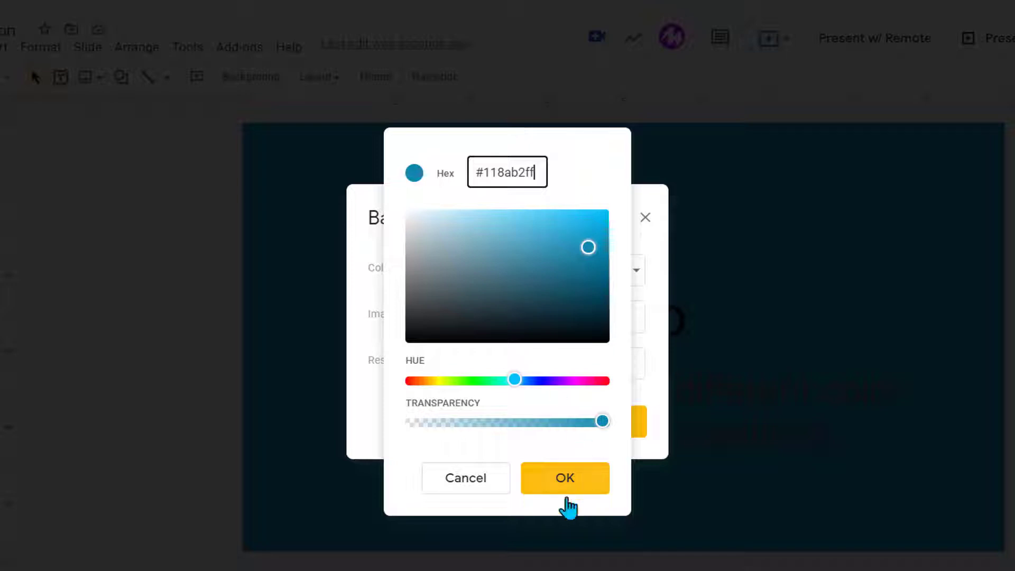
click(576, 464)
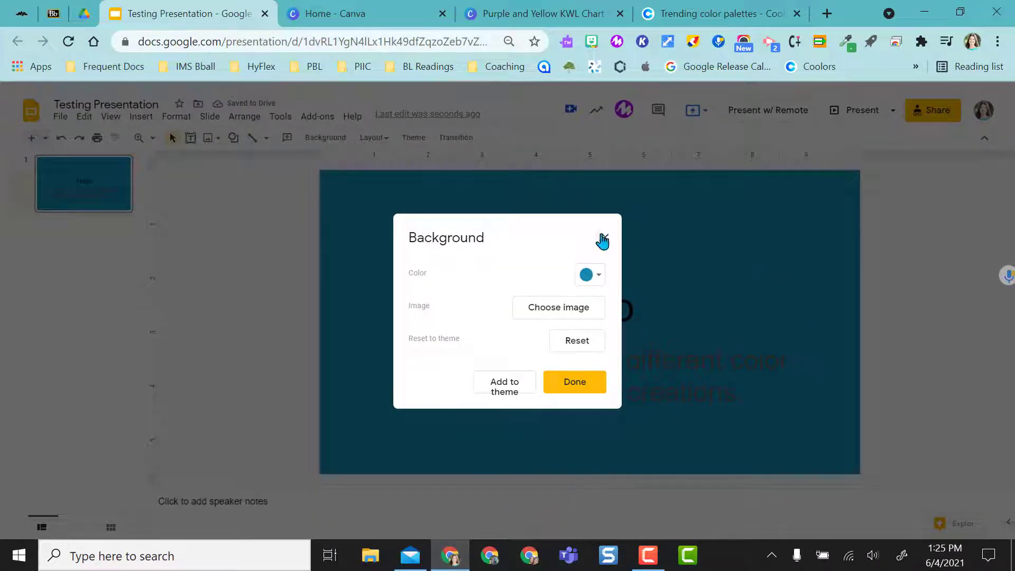
click(570, 389)
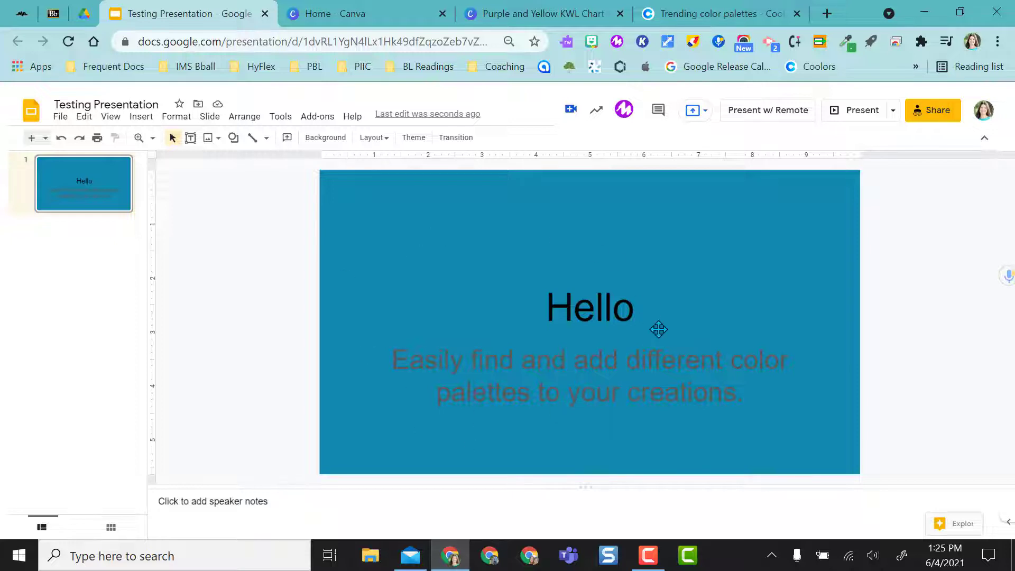
Copy yellow FFD166 from the Coolors palette and go back to Testing Presentation.
click(719, 13)
mouse_move(555, 254)
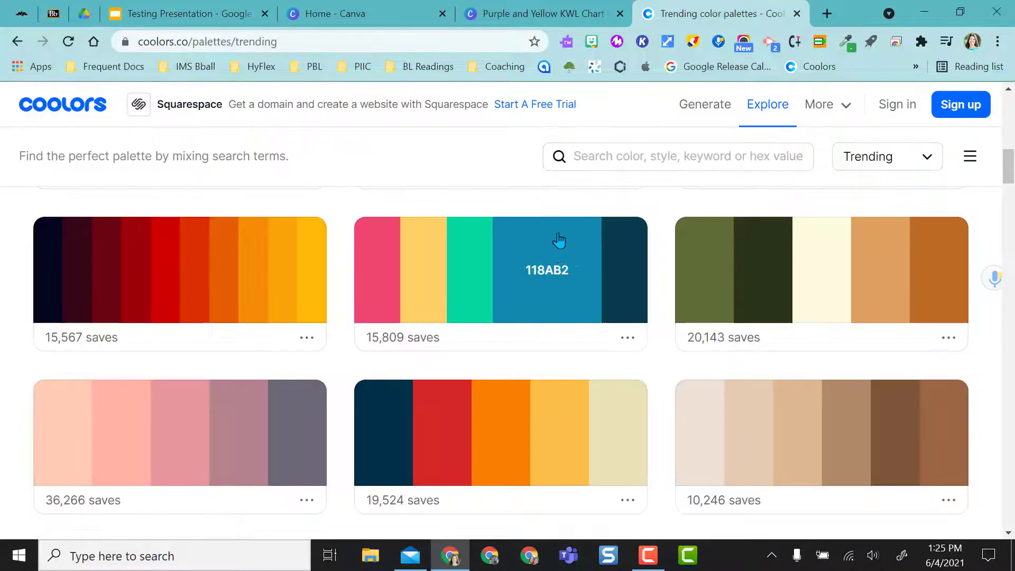
click(447, 275)
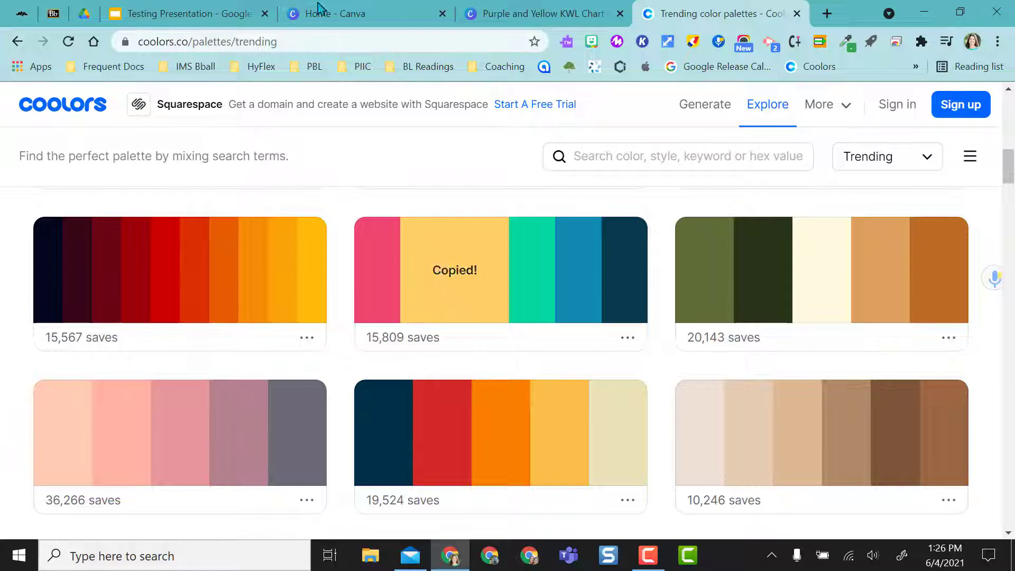
click(190, 13)
Colour the Hello title with custom yellow hex FFD166.
double_click(552, 306)
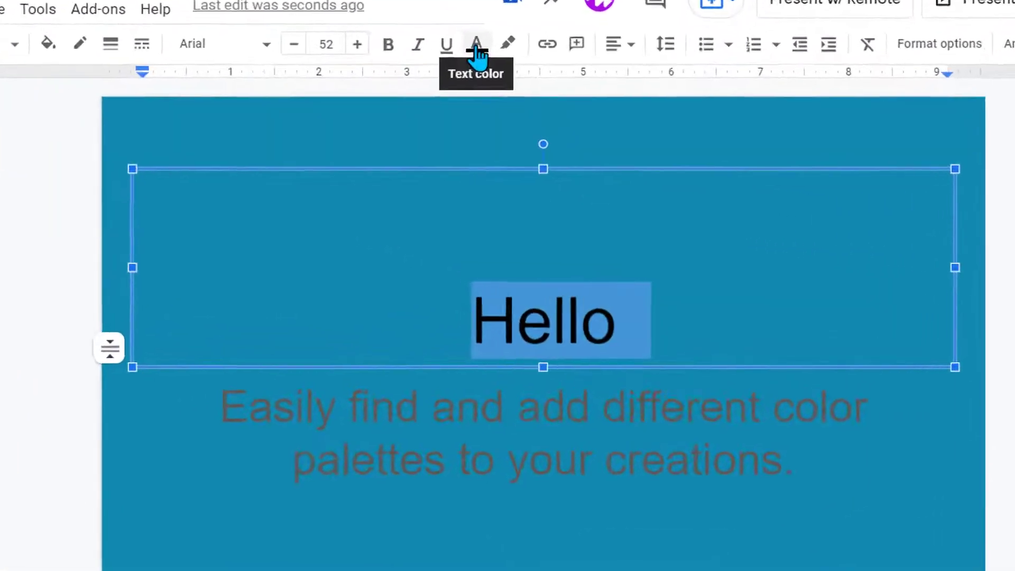
click(477, 53)
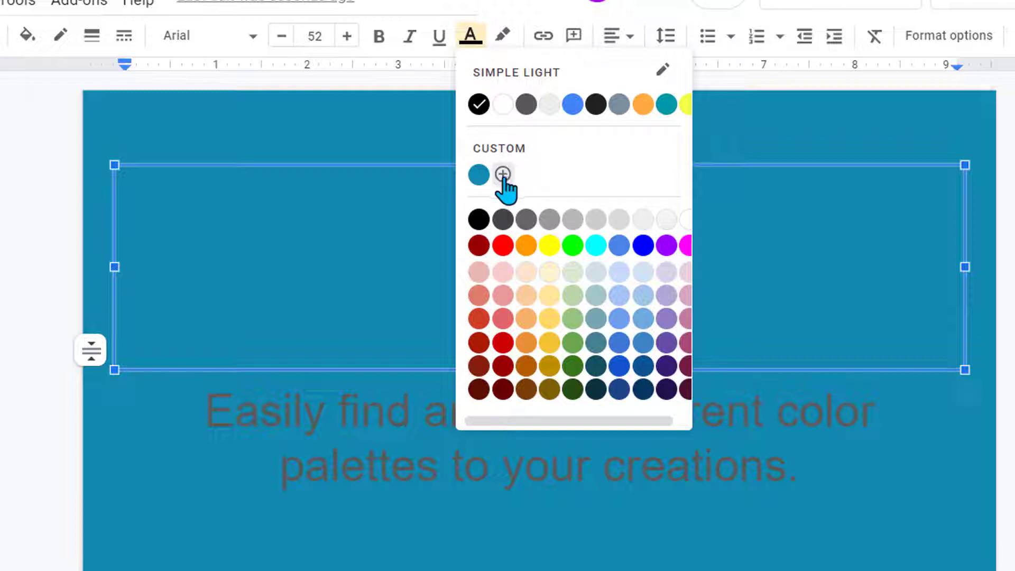
click(503, 175)
key(ctrl+v)
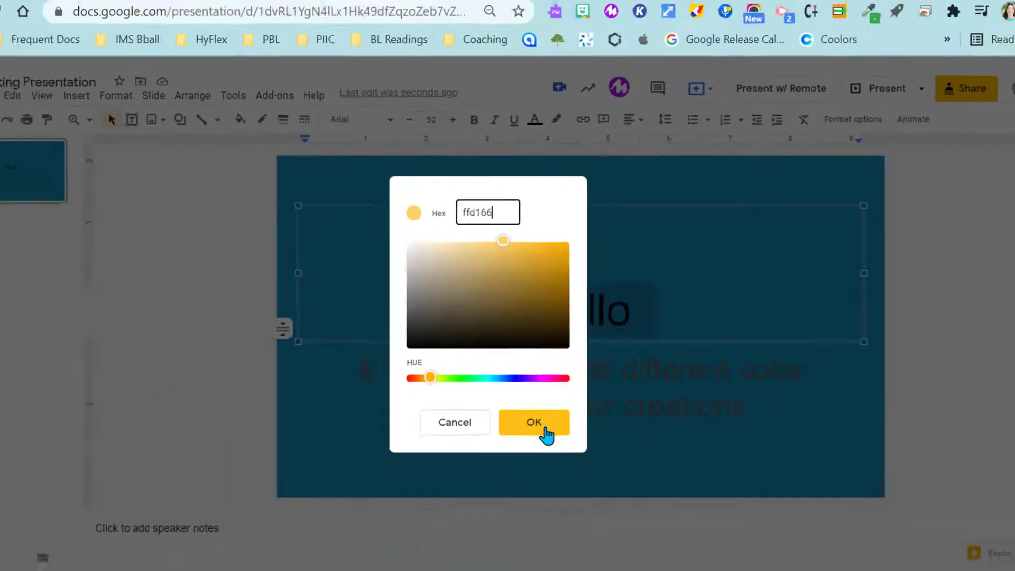
click(475, 484)
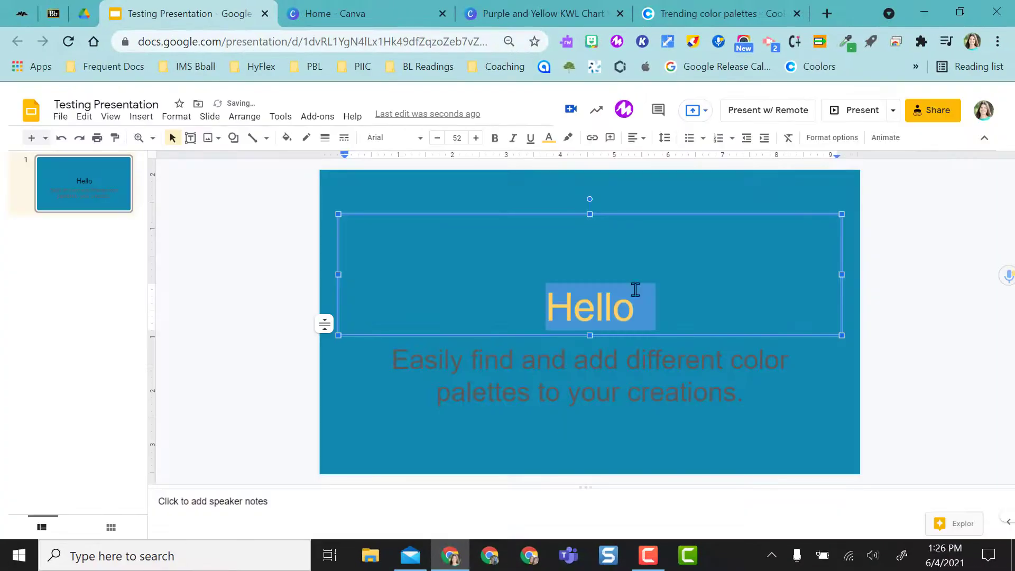
key(Escape)
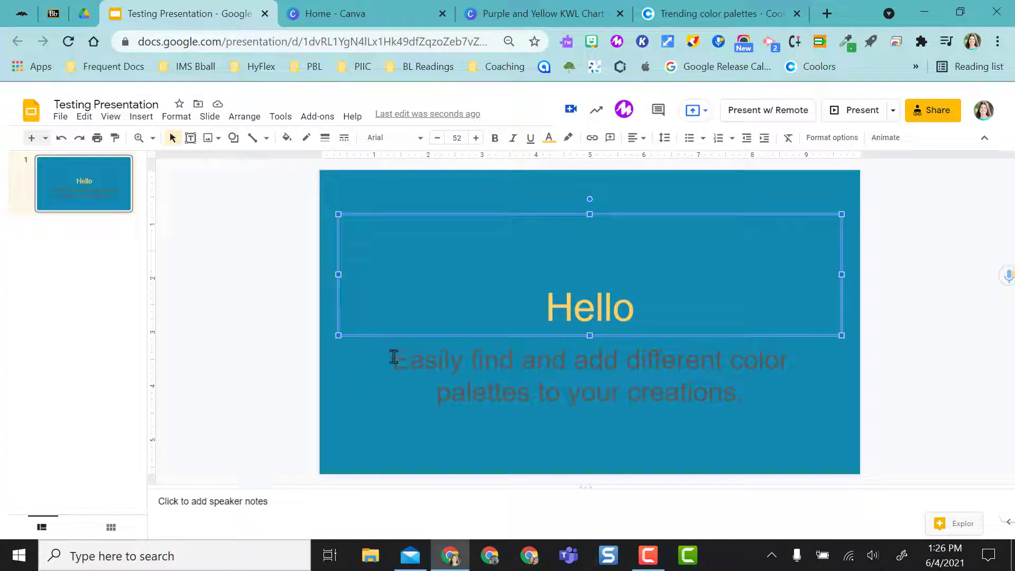
Apply the saved custom yellow FFD166 to the whole subtitle text.
drag(396, 357, 754, 391)
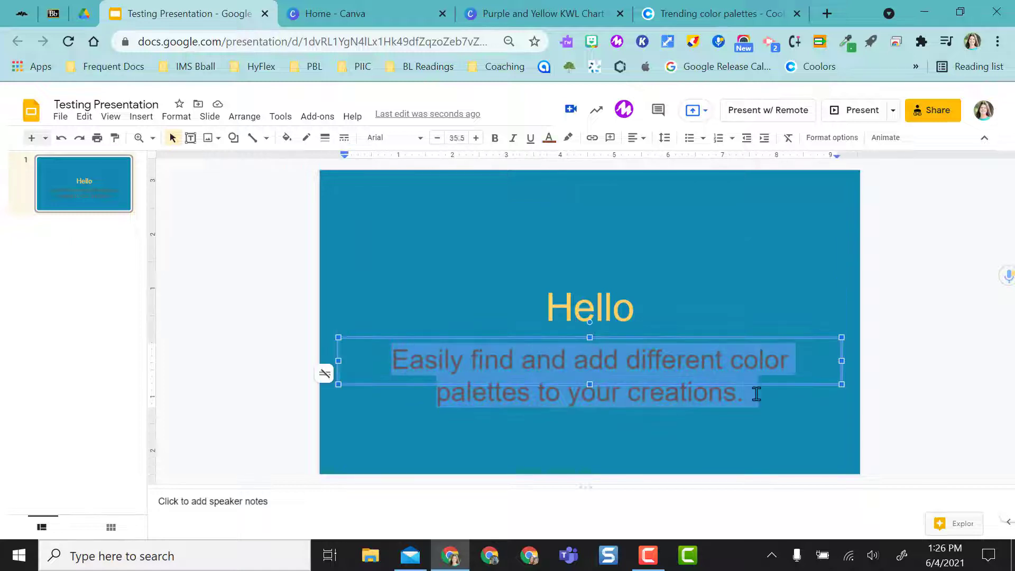
click(549, 138)
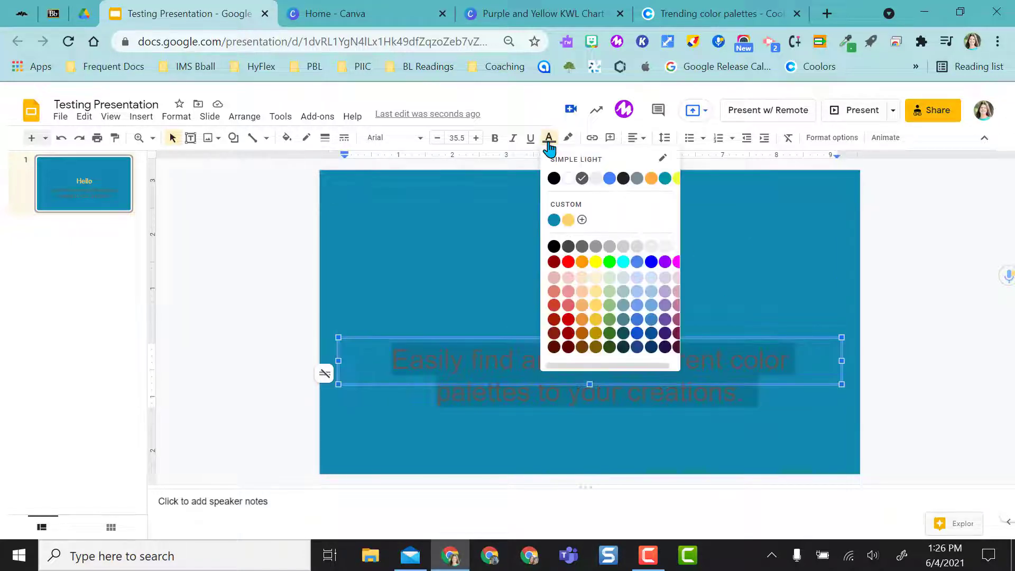
click(568, 220)
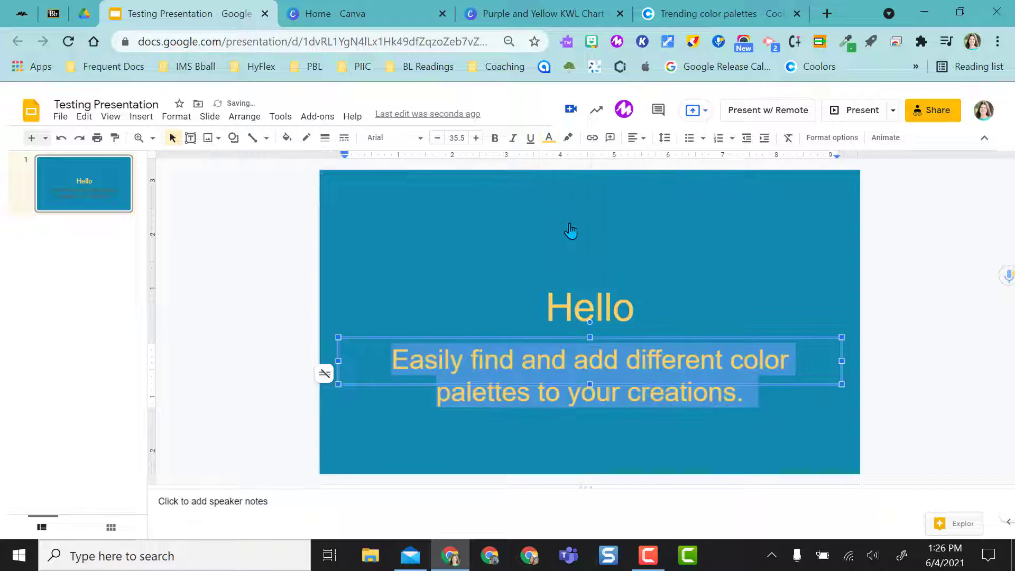
click(383, 215)
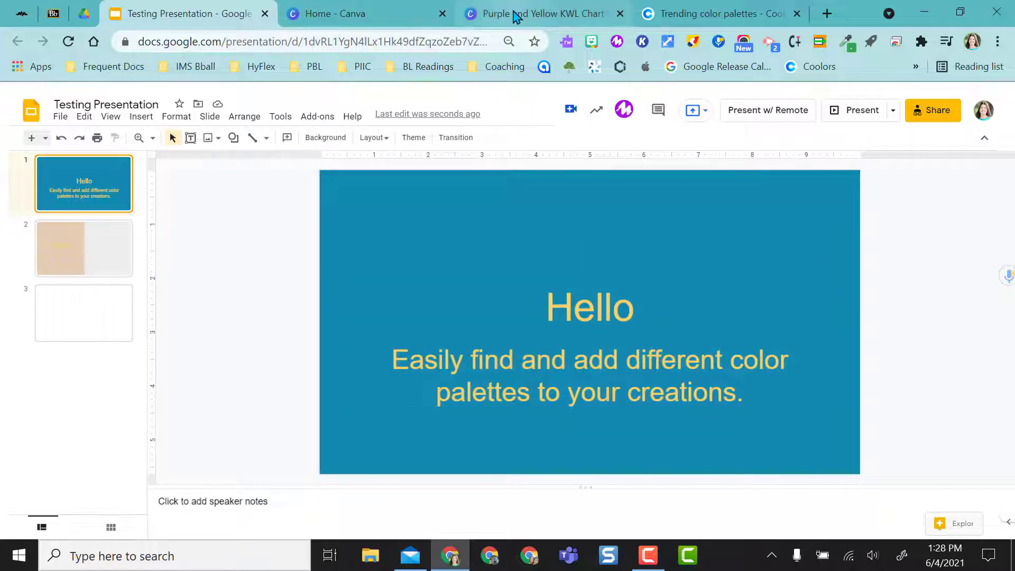
Open the KWL chart's page background colour options and copy olive 606C38 from Coolors.
click(514, 14)
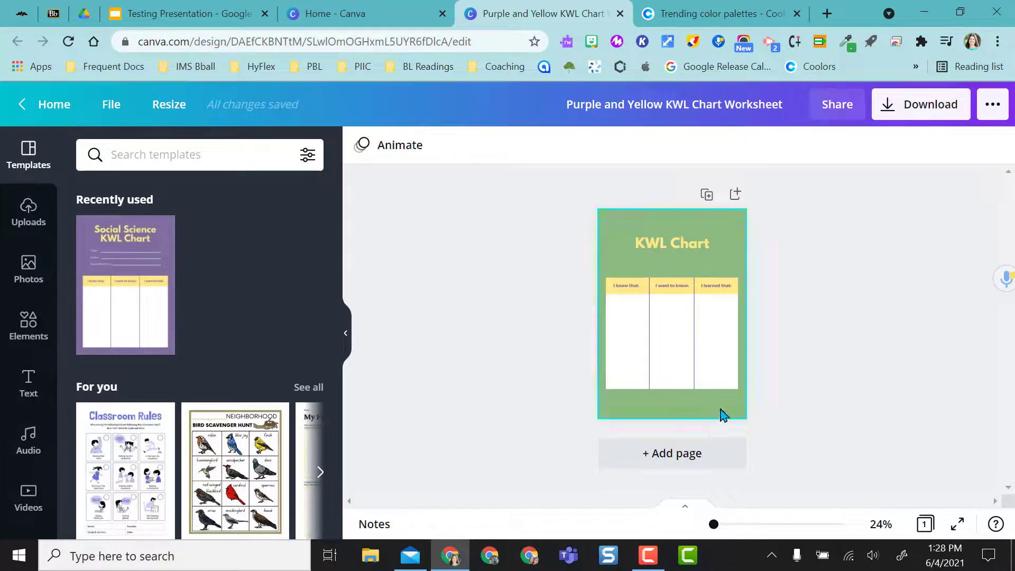
click(612, 221)
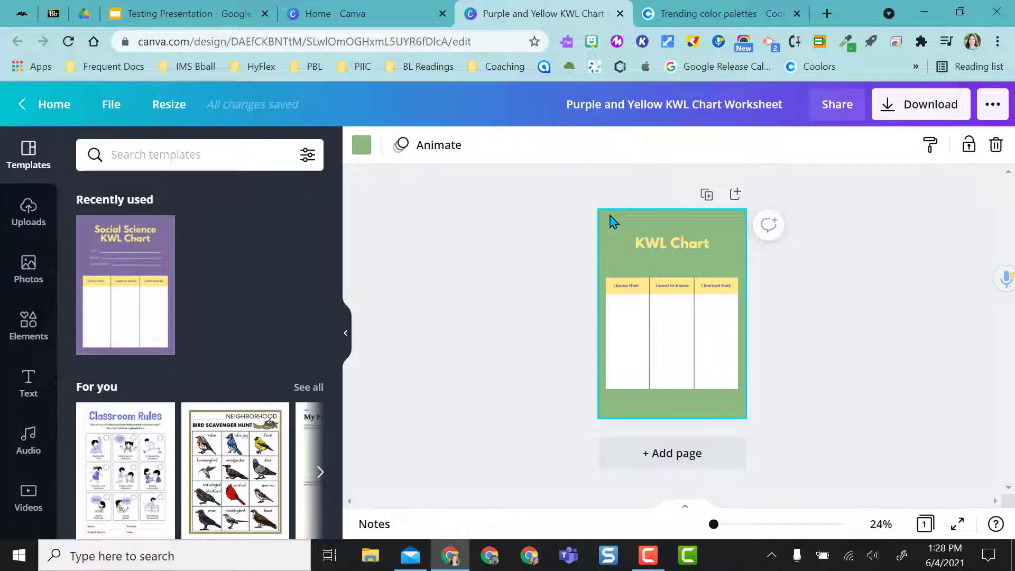
click(362, 151)
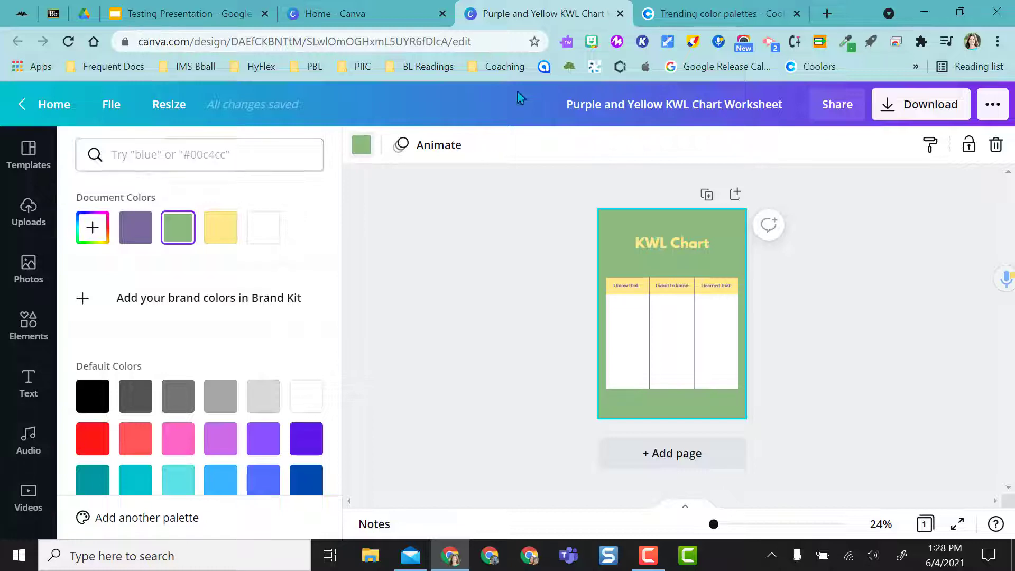
click(727, 16)
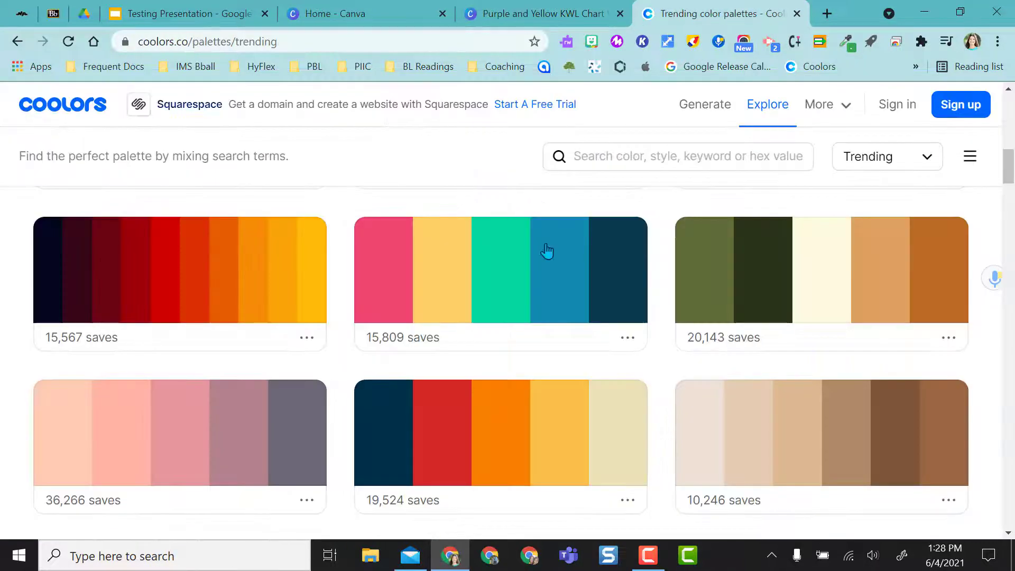
click(729, 277)
Apply olive #606c38 to the KWL chart background via the colour search.
click(519, 20)
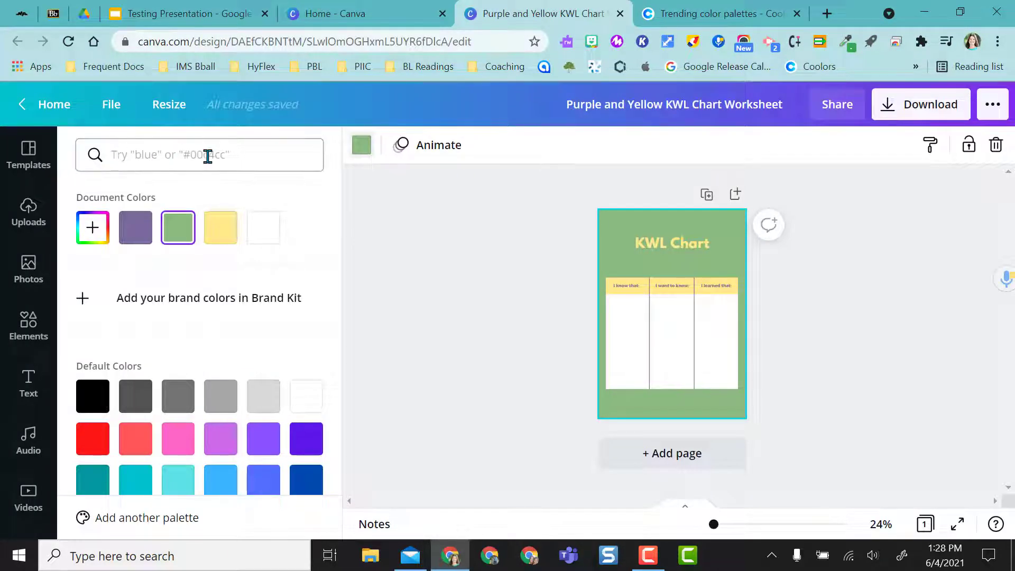
click(171, 160)
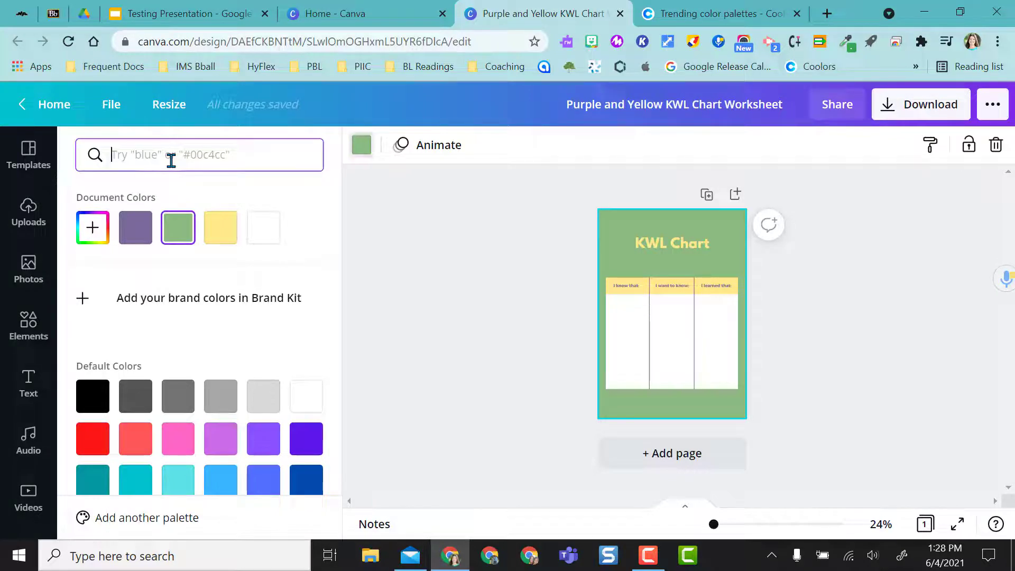
key(ctrl+v)
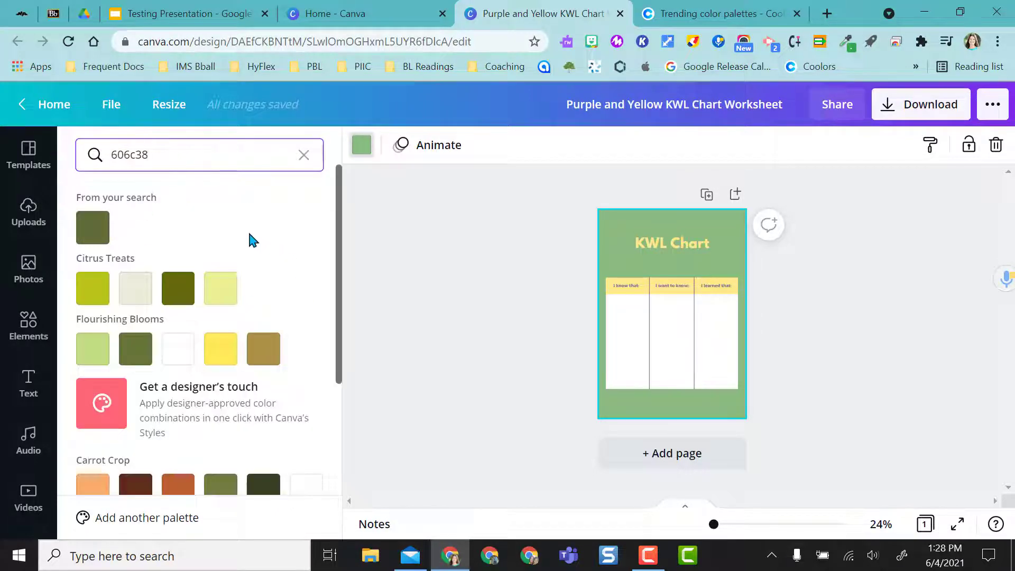
click(92, 227)
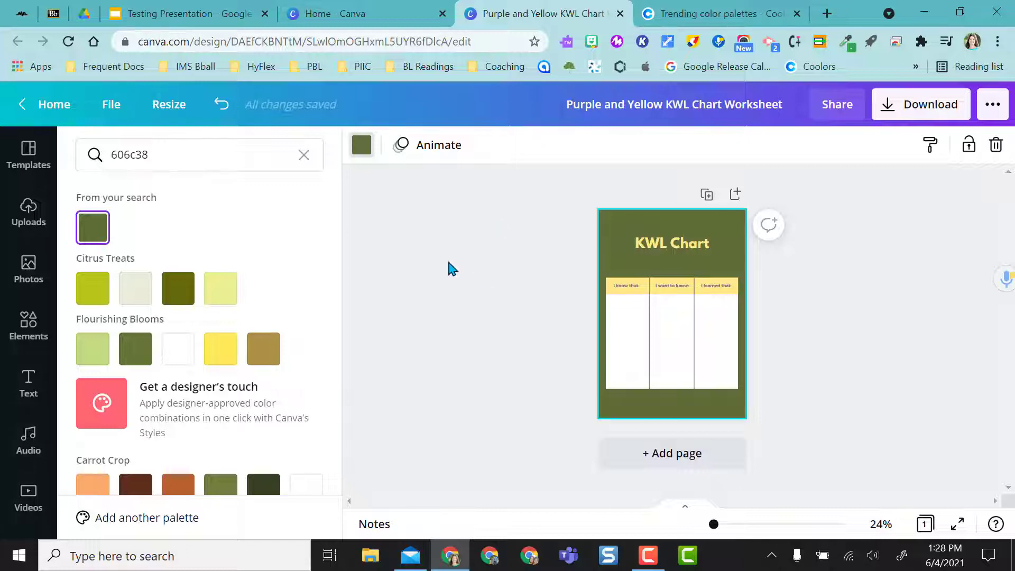
click(304, 155)
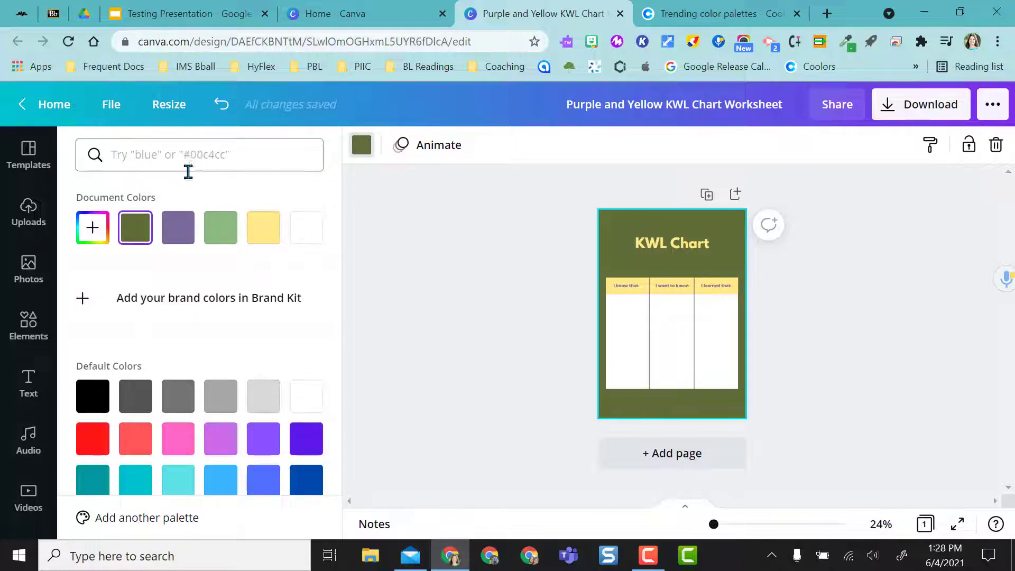
key(ctrl+Tab)
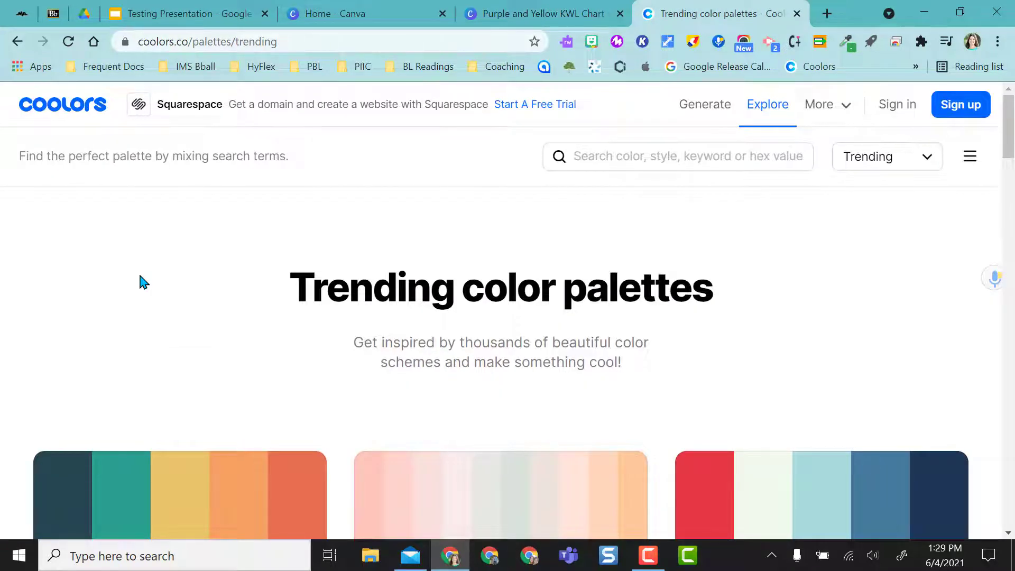
Sample dark #264653 from the first trending palette with ColorZilla.
scroll(139, 277, down, 3)
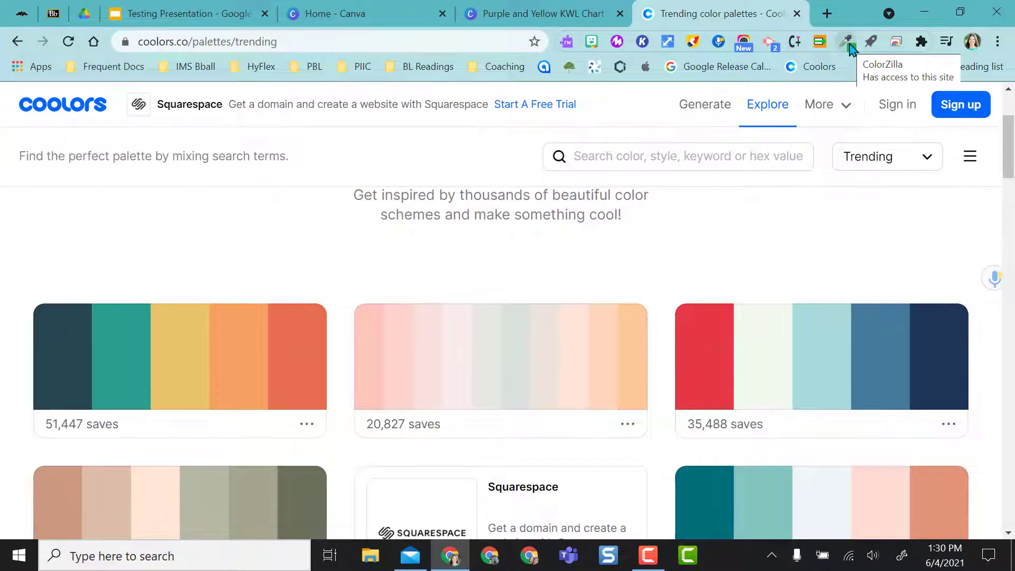
click(848, 45)
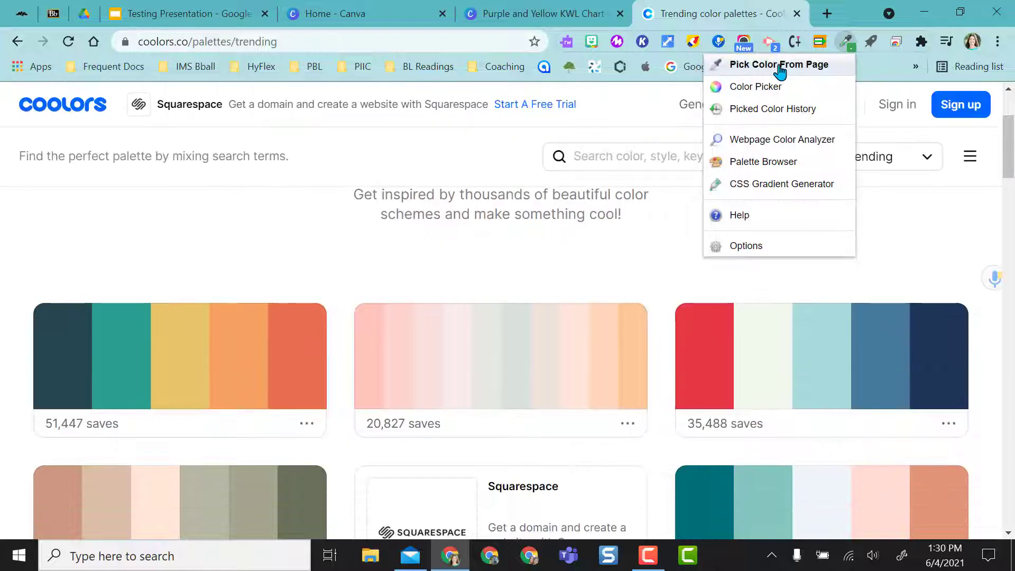
click(780, 65)
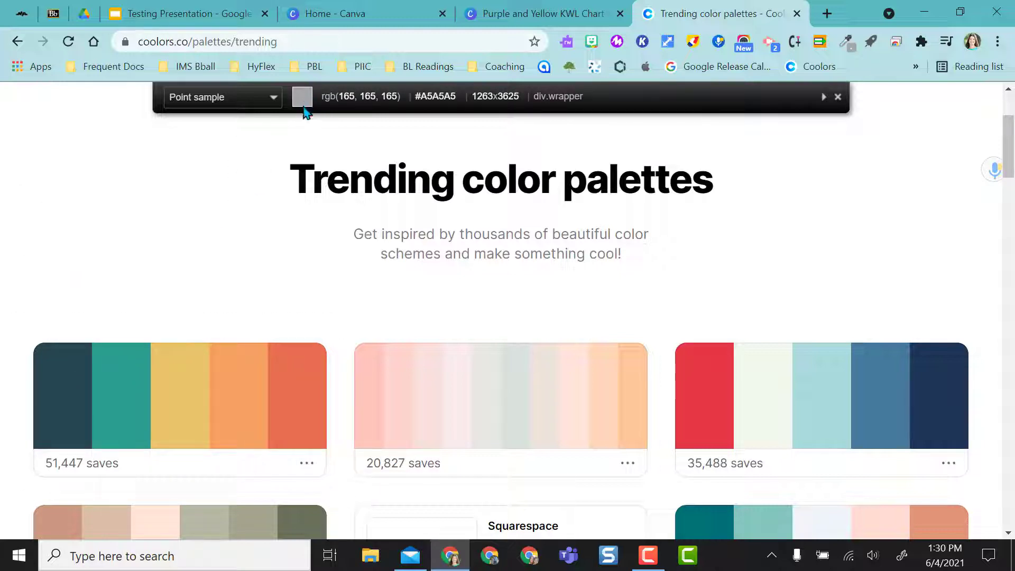
click(57, 368)
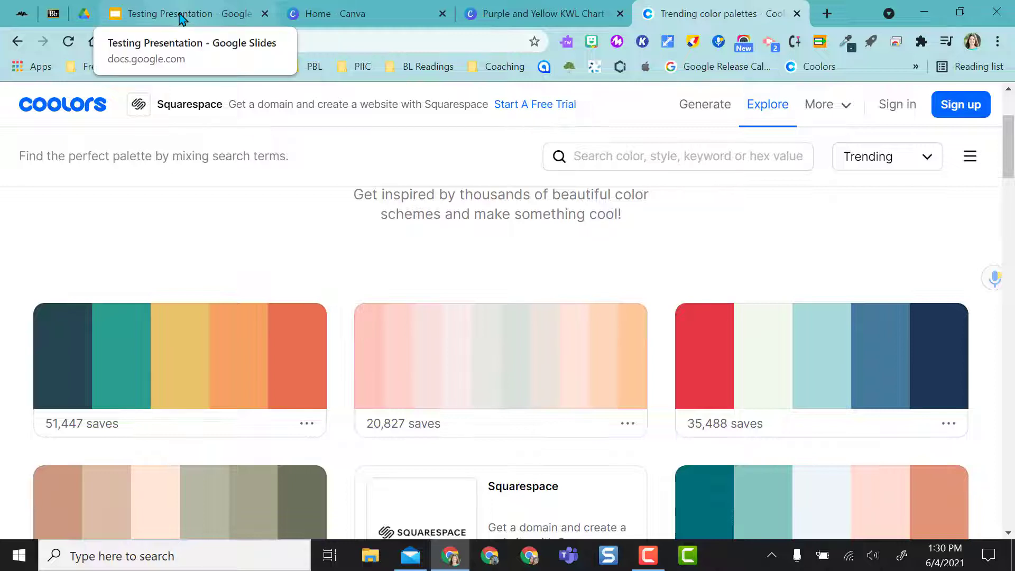
Paste #264653 into the KWL Chart's colour search and apply it, then open Canva Home.
click(498, 14)
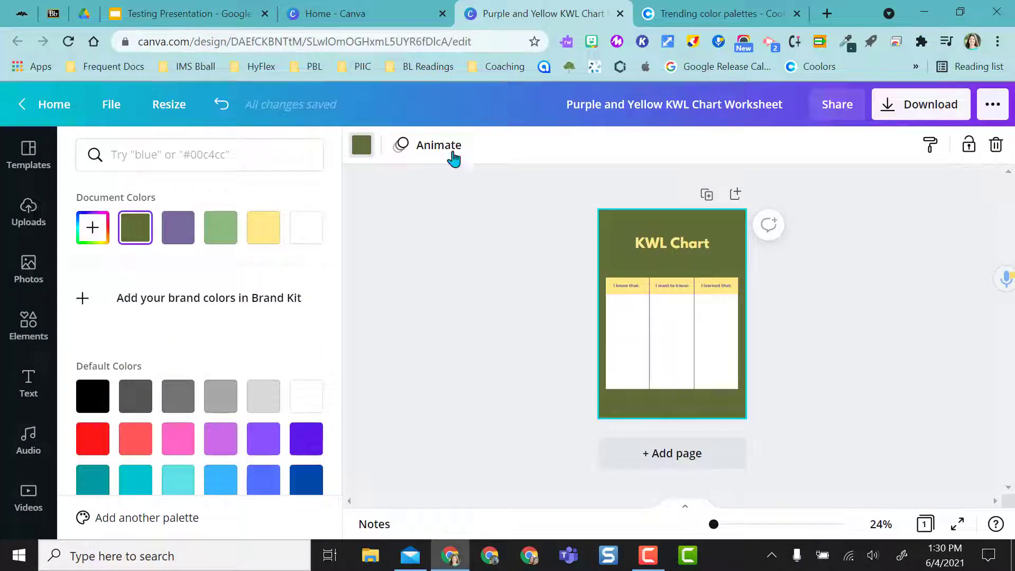
click(145, 153)
key(ctrl+v)
click(88, 241)
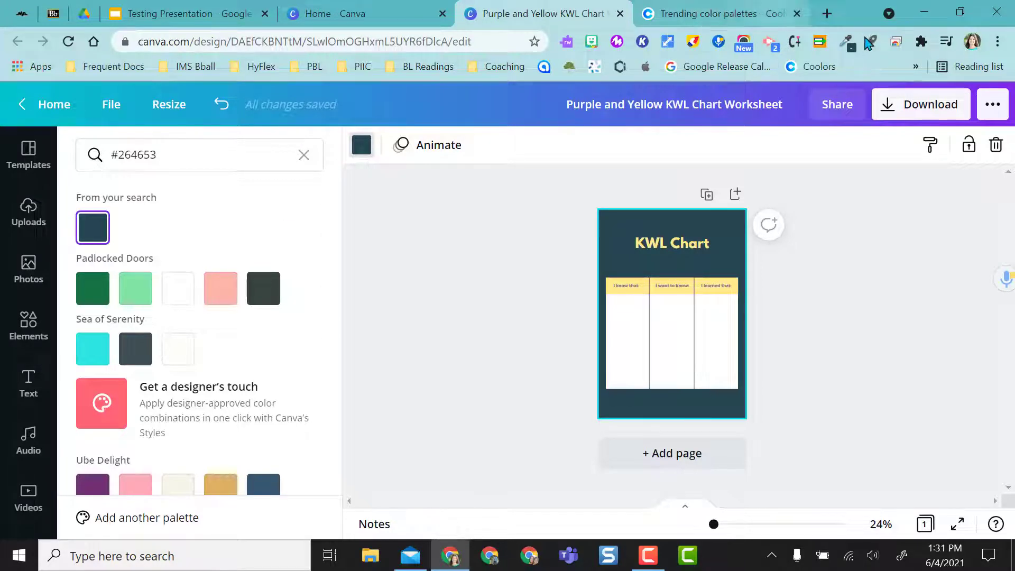
click(845, 41)
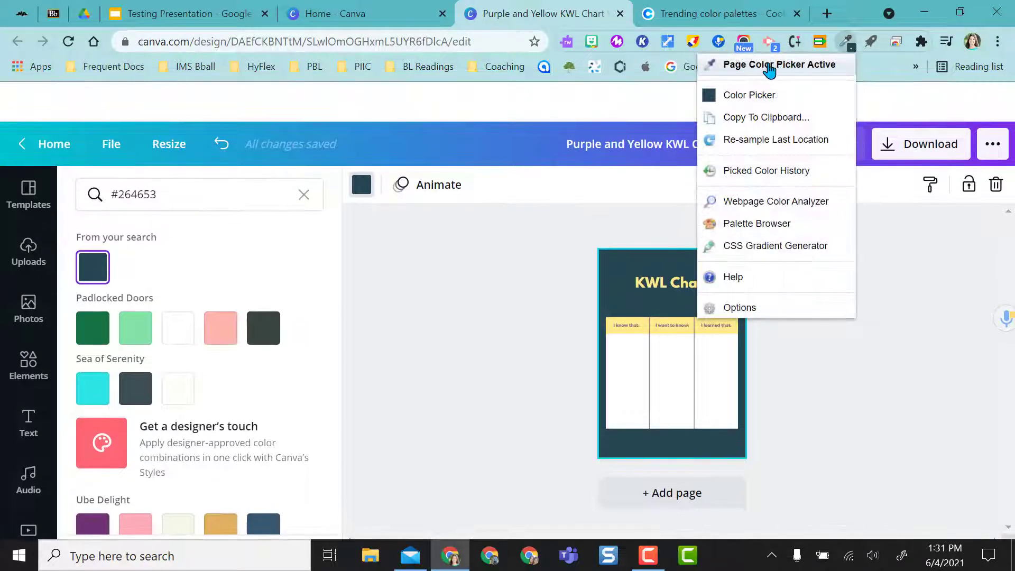
click(359, 14)
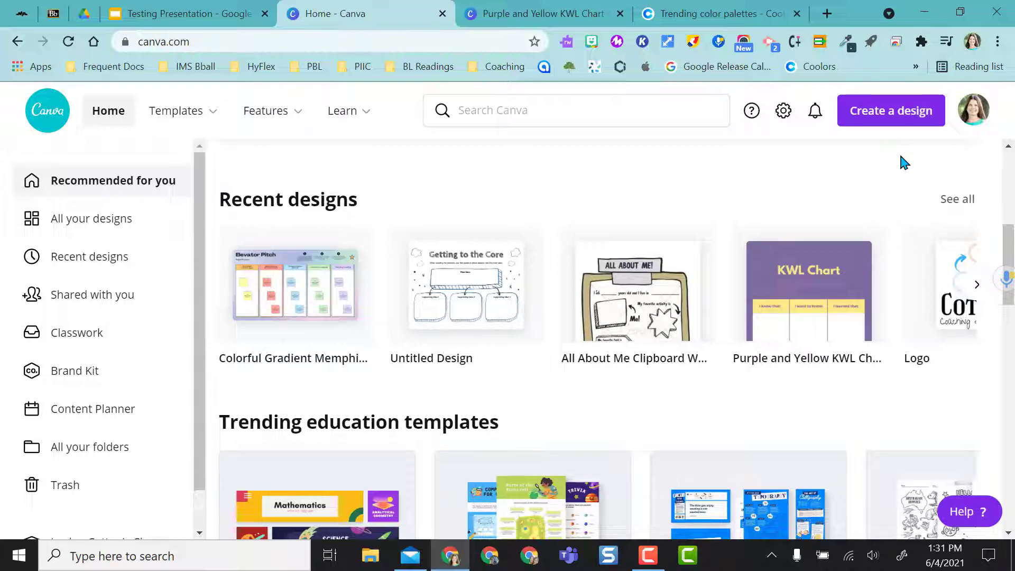
Sample the Canva logo's teal #00C4CC with ColorZilla, then return to Testing Presentation.
click(846, 45)
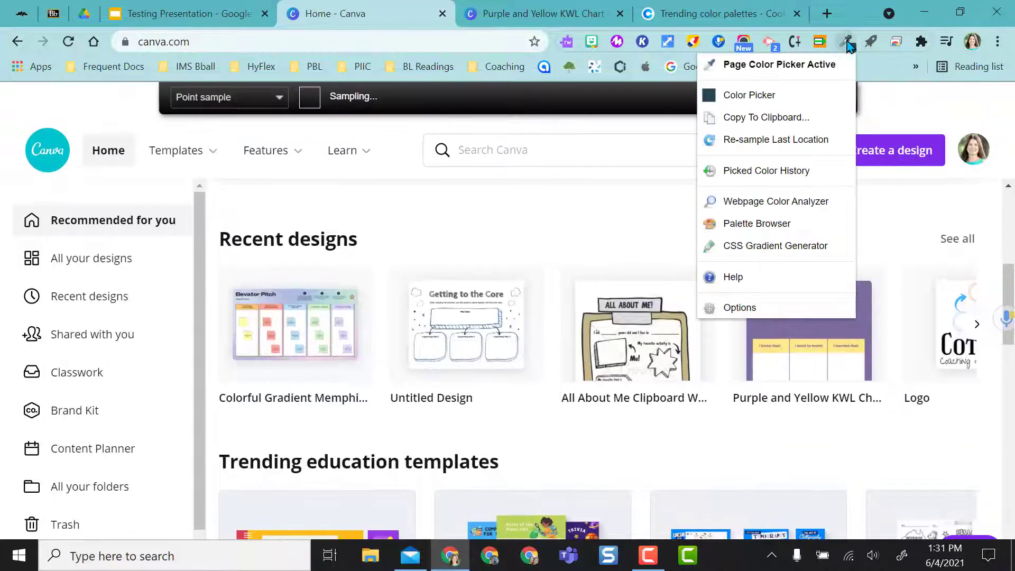
click(778, 65)
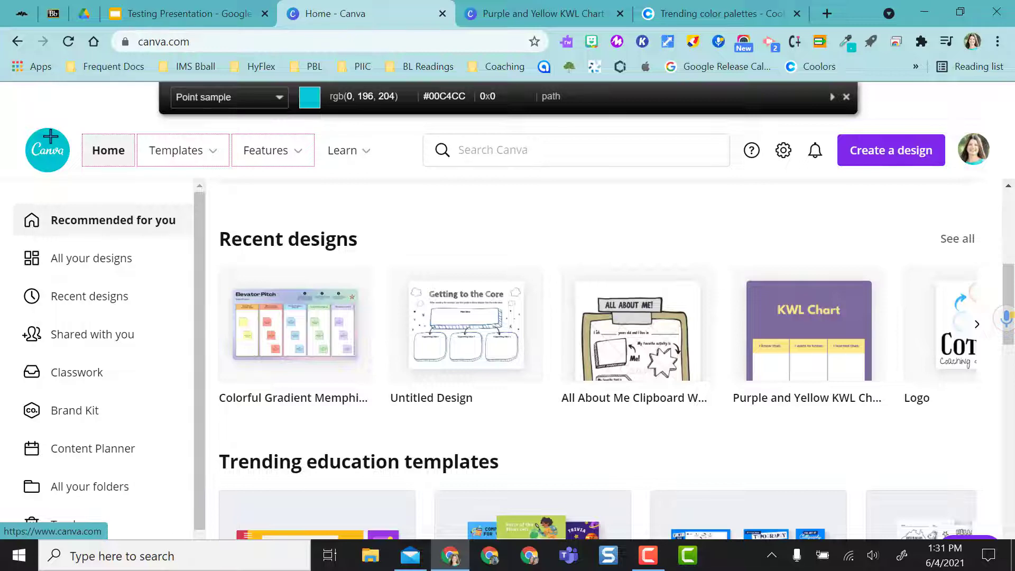
click(50, 136)
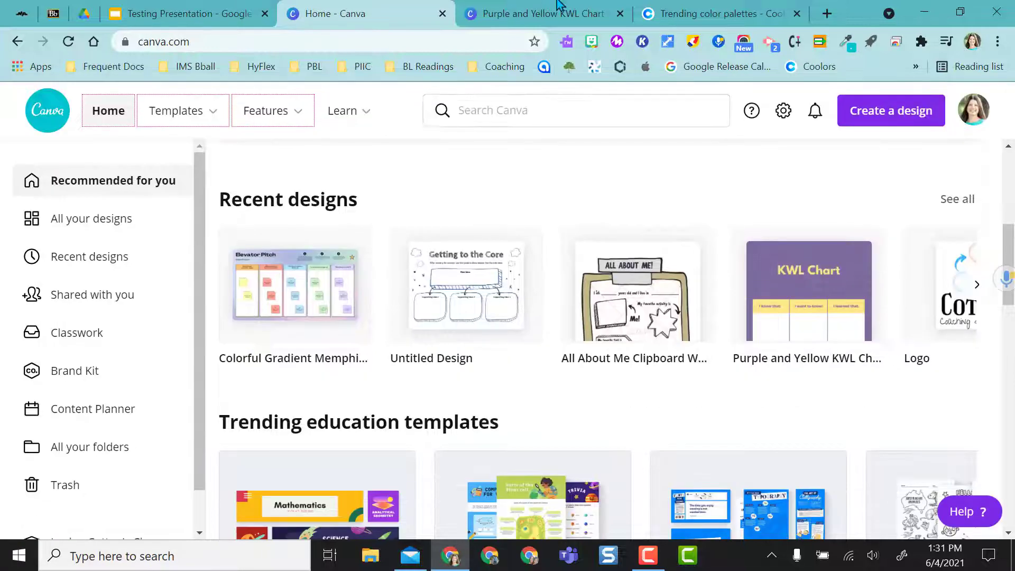
click(185, 13)
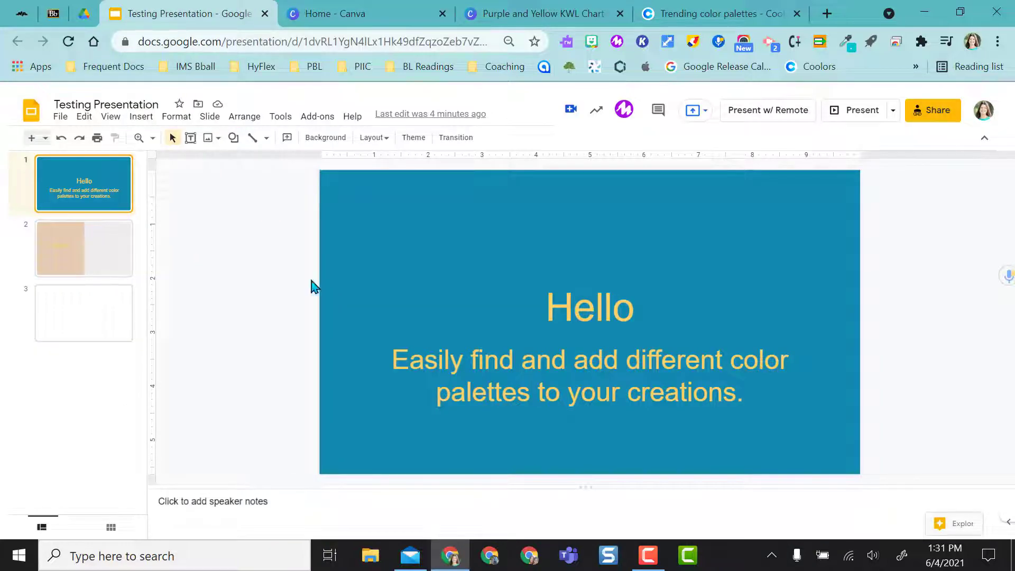
Give slide 3 a custom #00C4CC teal background.
click(87, 312)
click(332, 138)
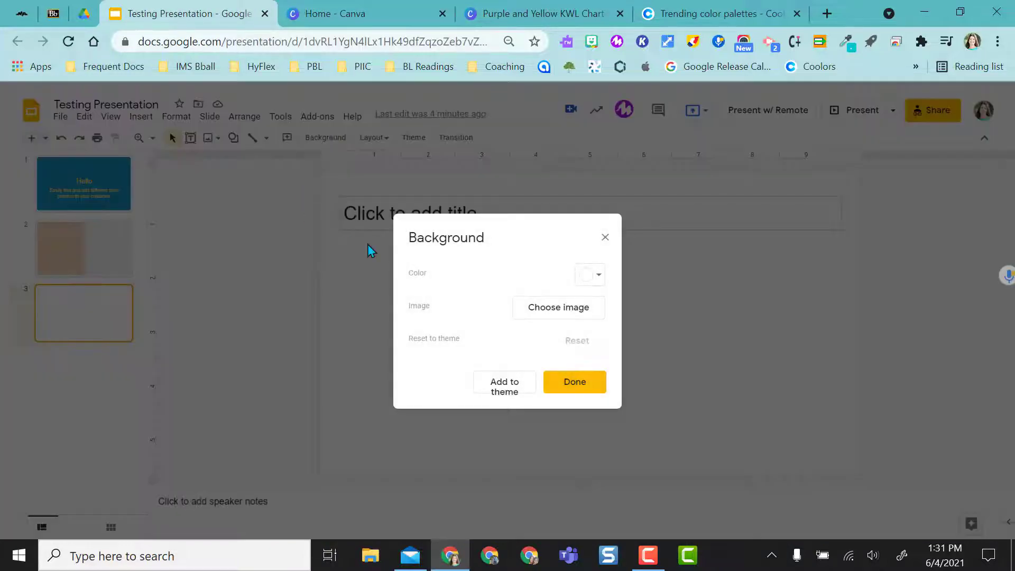
click(591, 275)
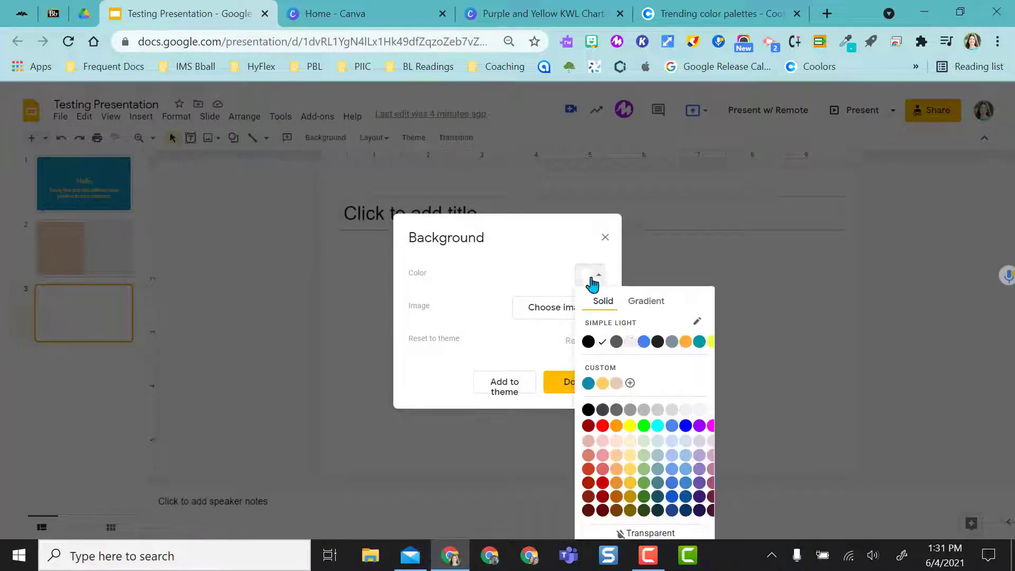
click(629, 383)
key(ctrl+v)
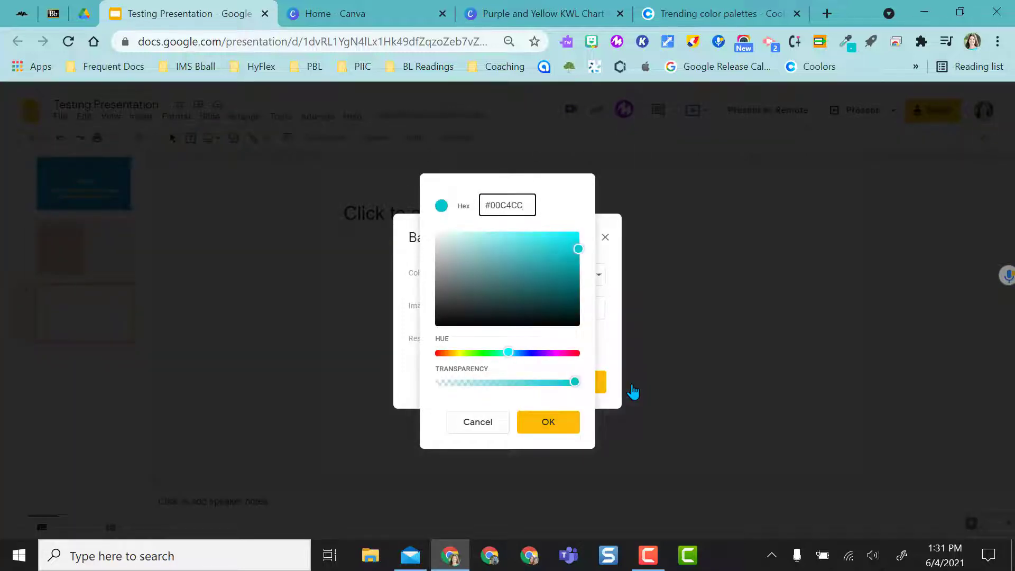
key(Return)
click(598, 381)
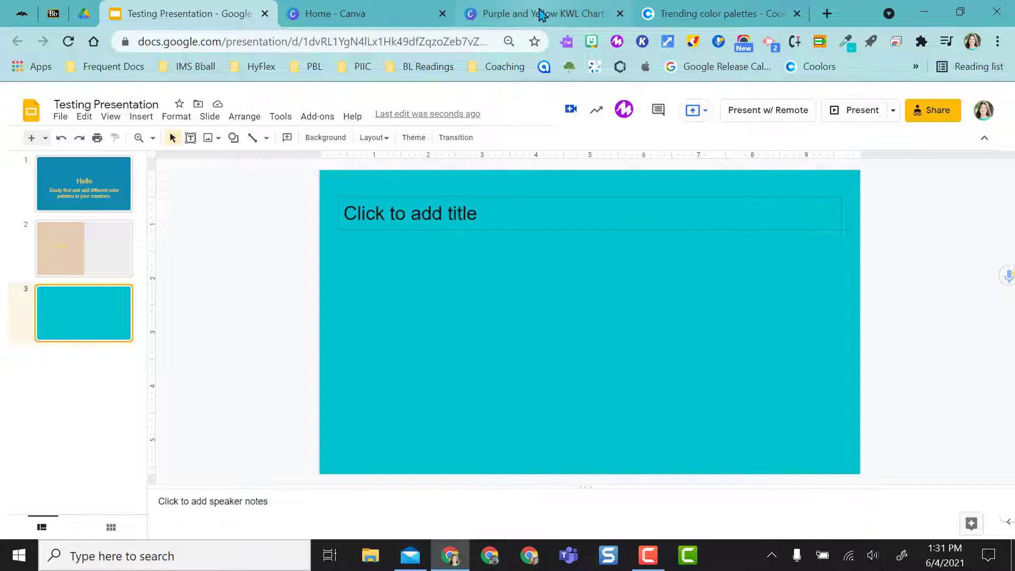
Sample purple #8D39FA from the Canva home page with ColorZilla, then return to slide 3.
click(503, 13)
click(348, 14)
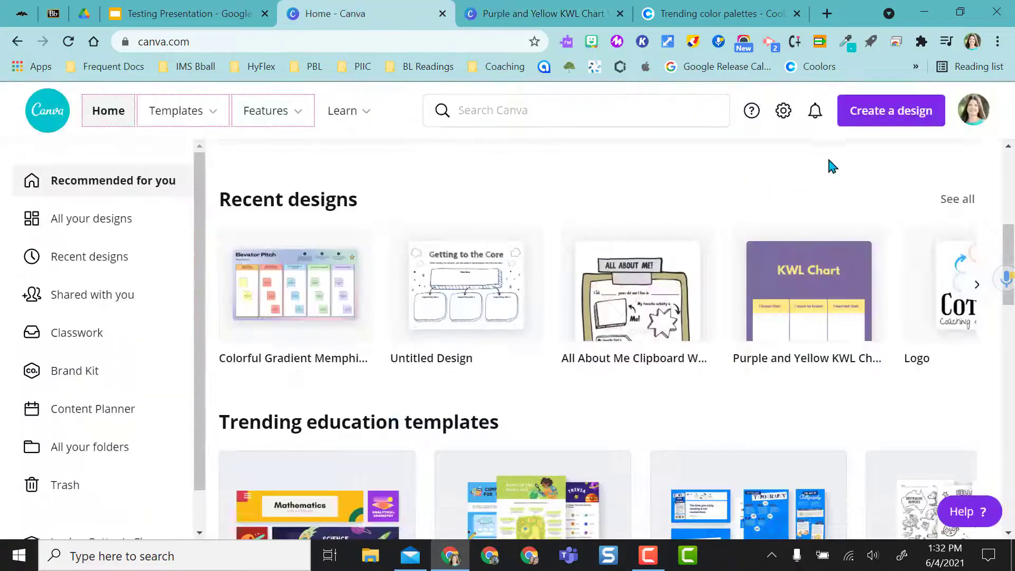
click(846, 41)
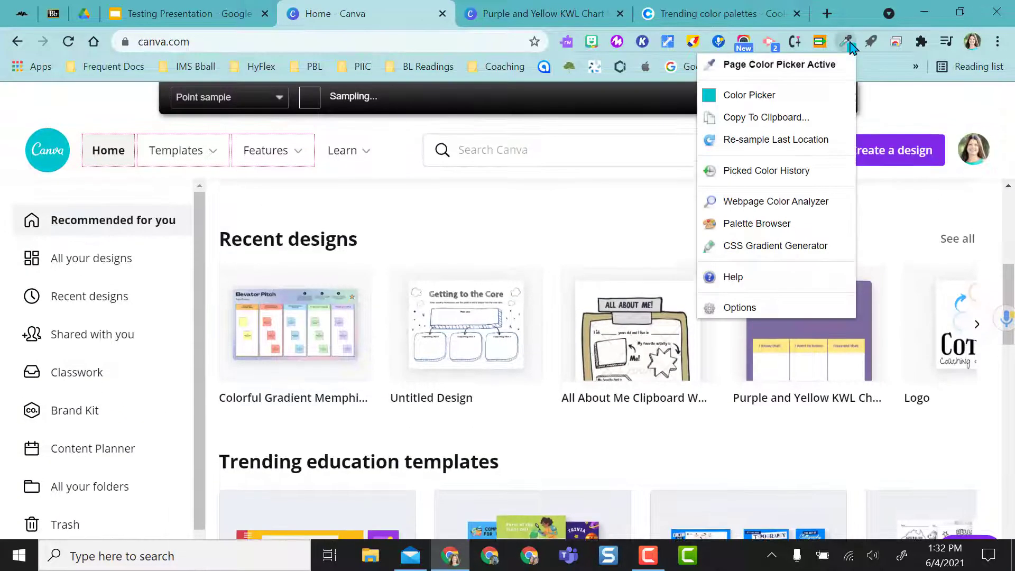
click(896, 136)
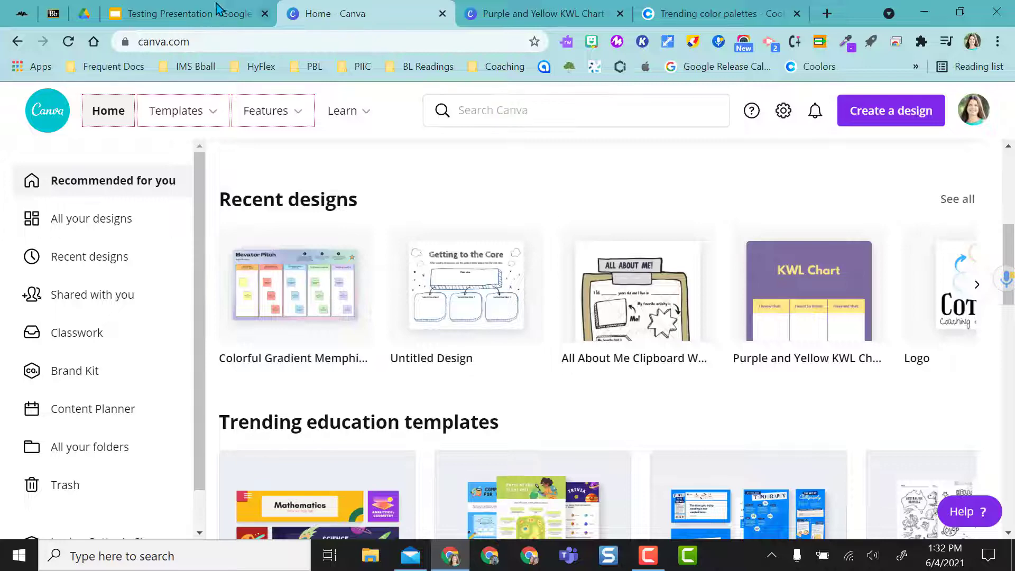
click(211, 12)
Recolor slide 3's title text with custom hex #8D39FA purple, then return to Canva's home page.
click(393, 214)
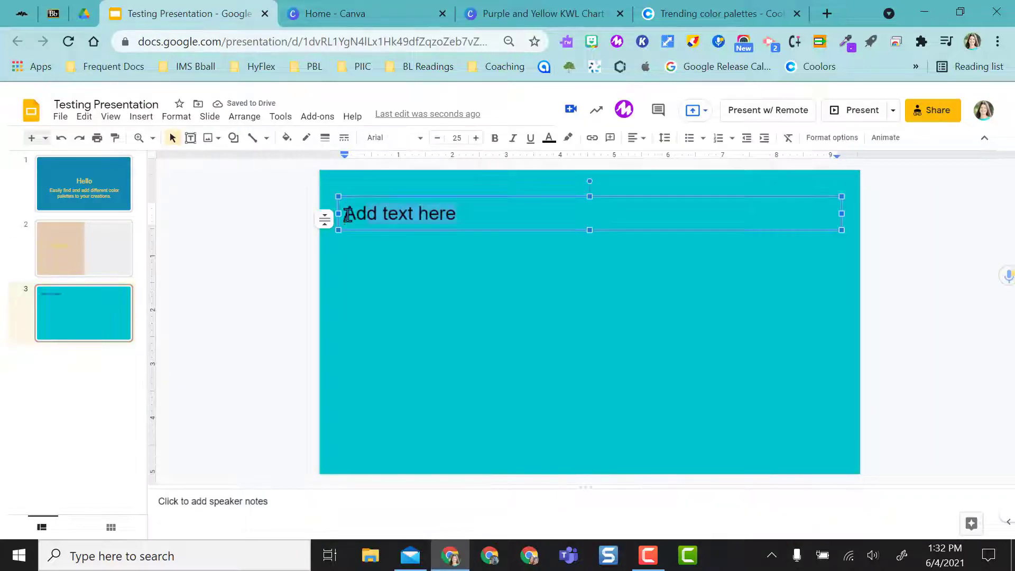
click(549, 138)
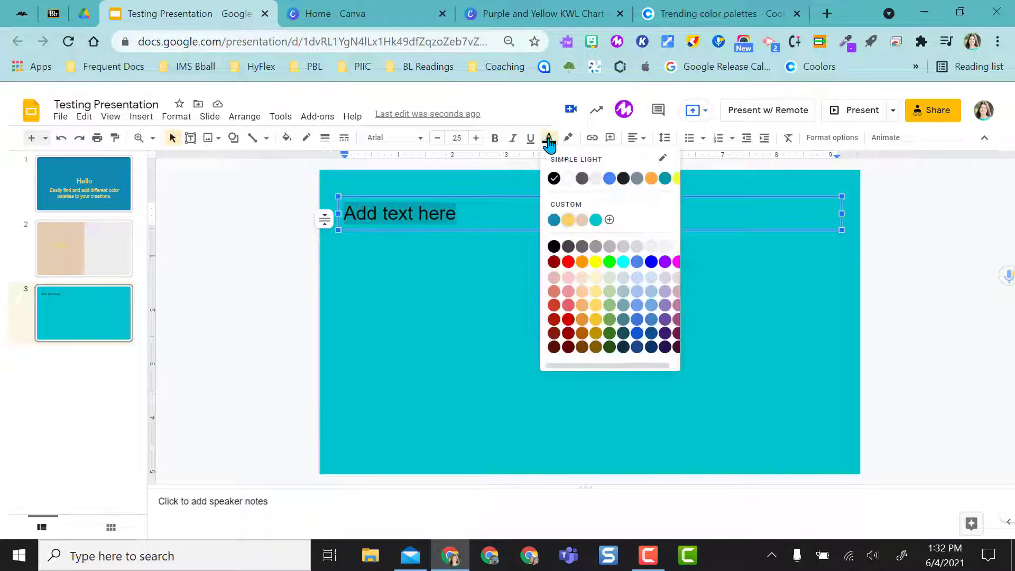
click(610, 220)
key(ctrl+v)
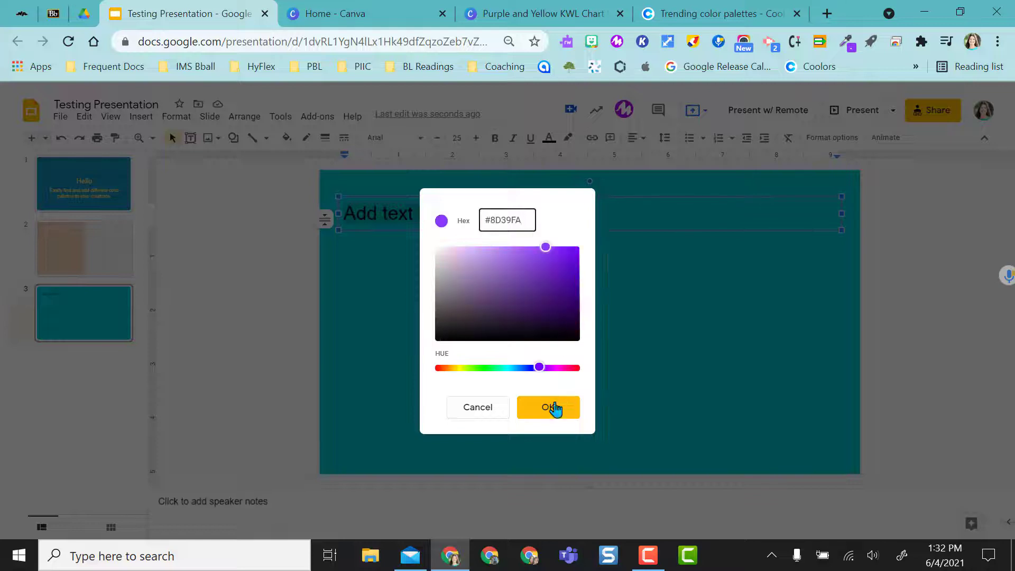
click(551, 410)
click(613, 376)
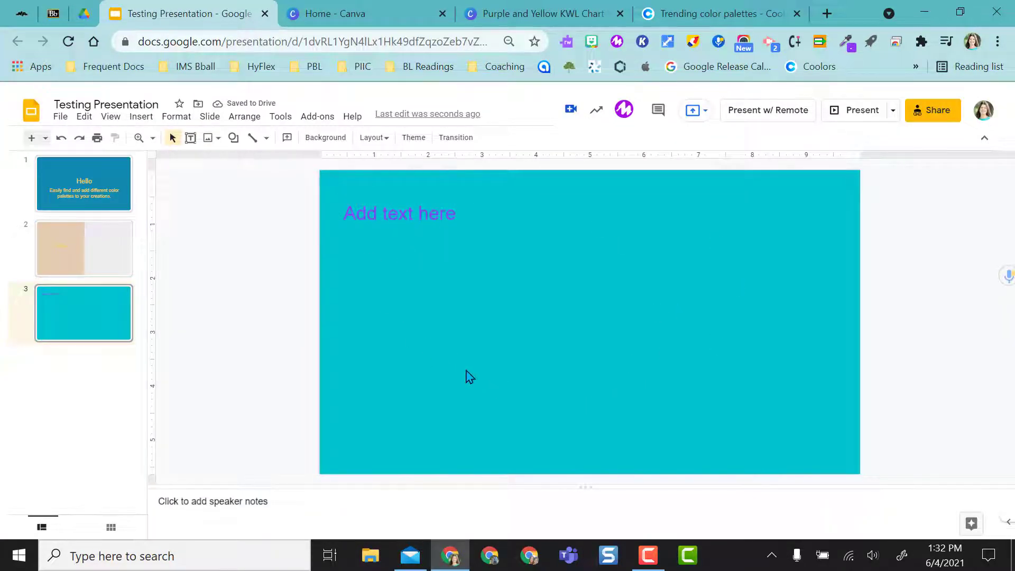
click(350, 14)
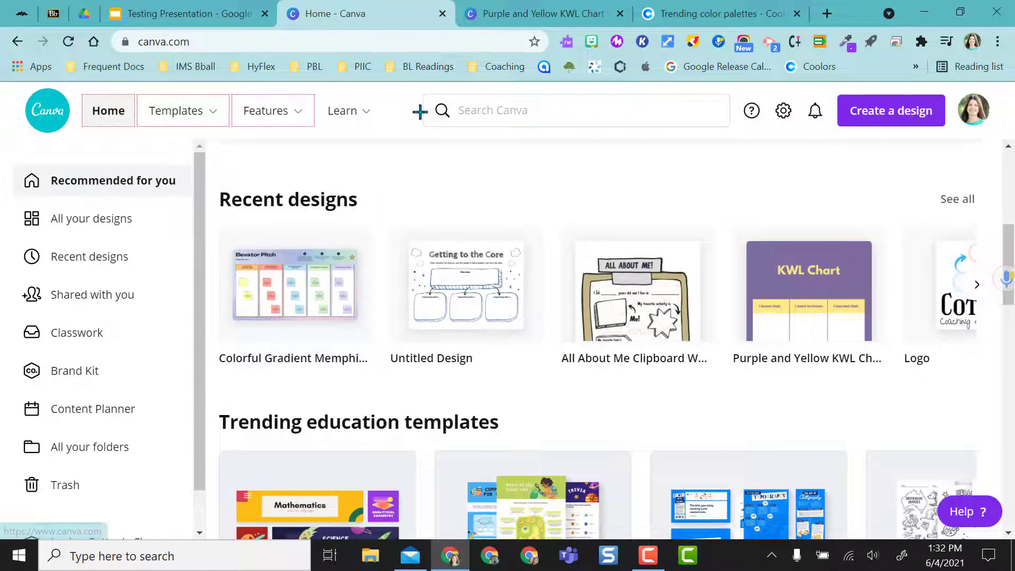